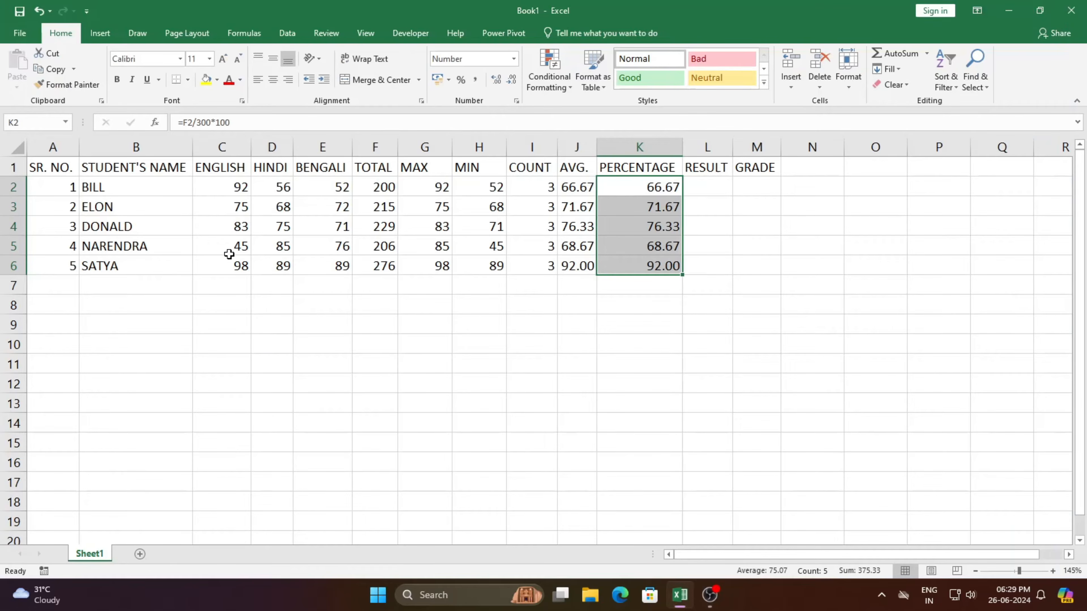
# Change three students' marks: set C3 to 35, D4 to 33 and E5 to 28.
pyautogui.click(239, 363)
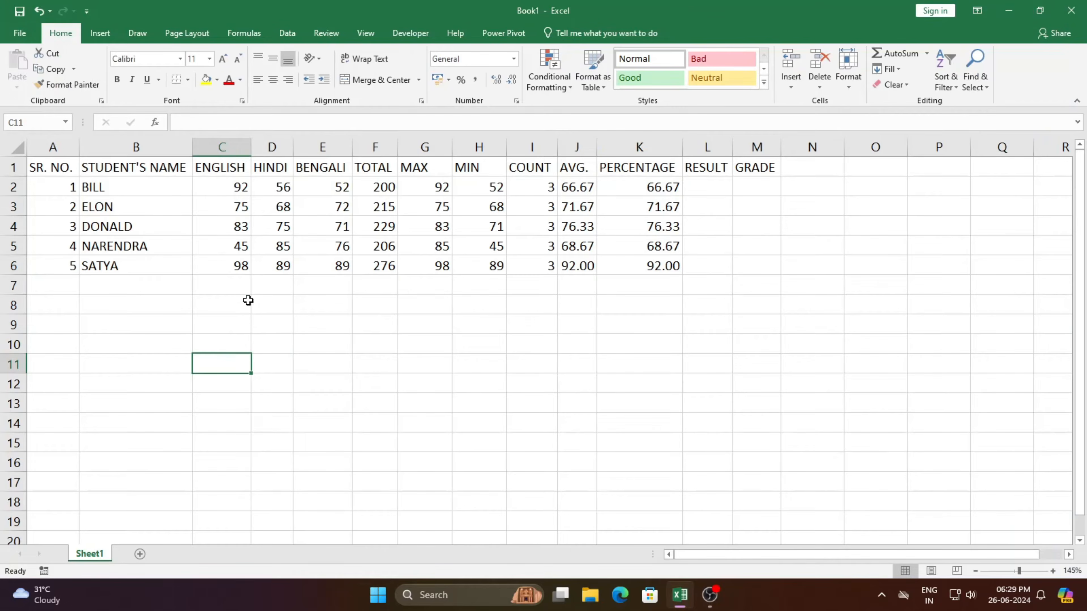
pyautogui.click(239, 211)
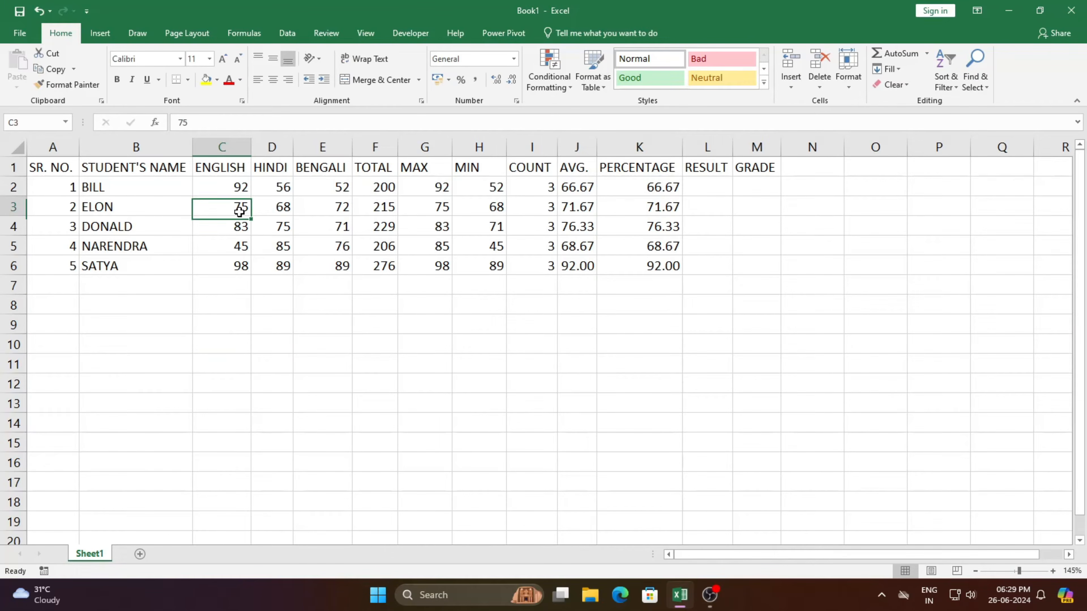
pyautogui.write('35')
pyautogui.click(283, 223)
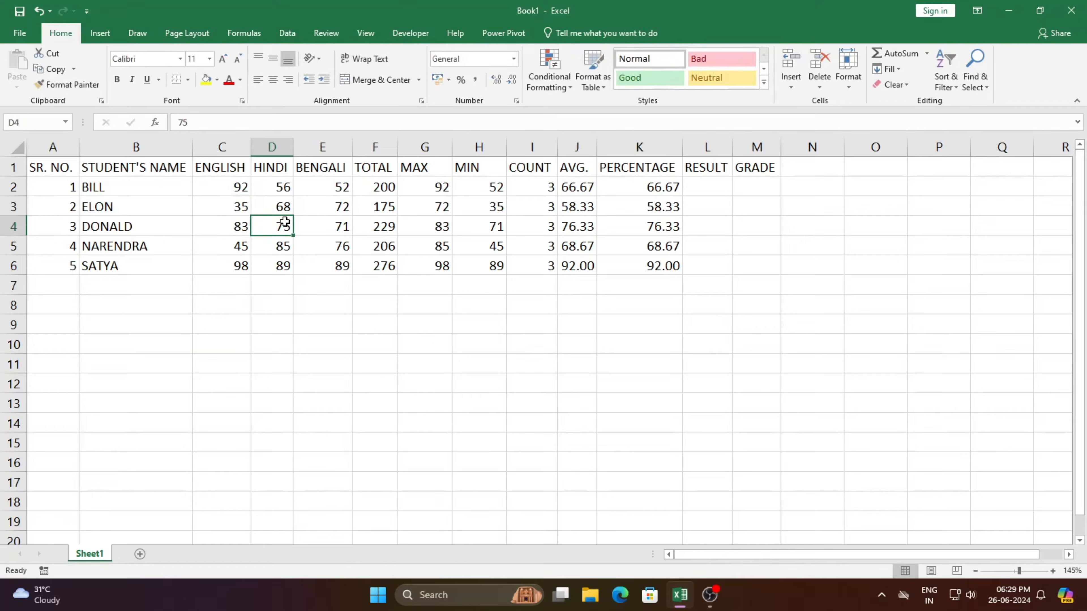
pyautogui.write('33')
pyautogui.click(340, 245)
pyautogui.write('28')
# Set the Bengali mark in E6 to 31 and the English mark in C2 to 34.
pyautogui.click(332, 268)
pyautogui.write('31')
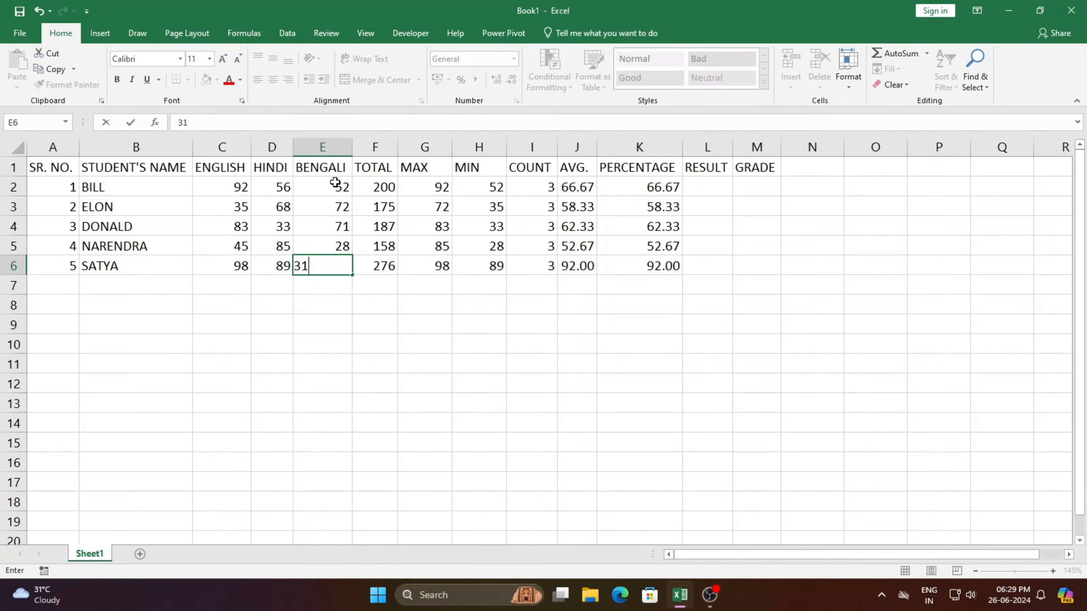
pyautogui.click(246, 186)
pyautogui.write('34')
pyautogui.click(252, 339)
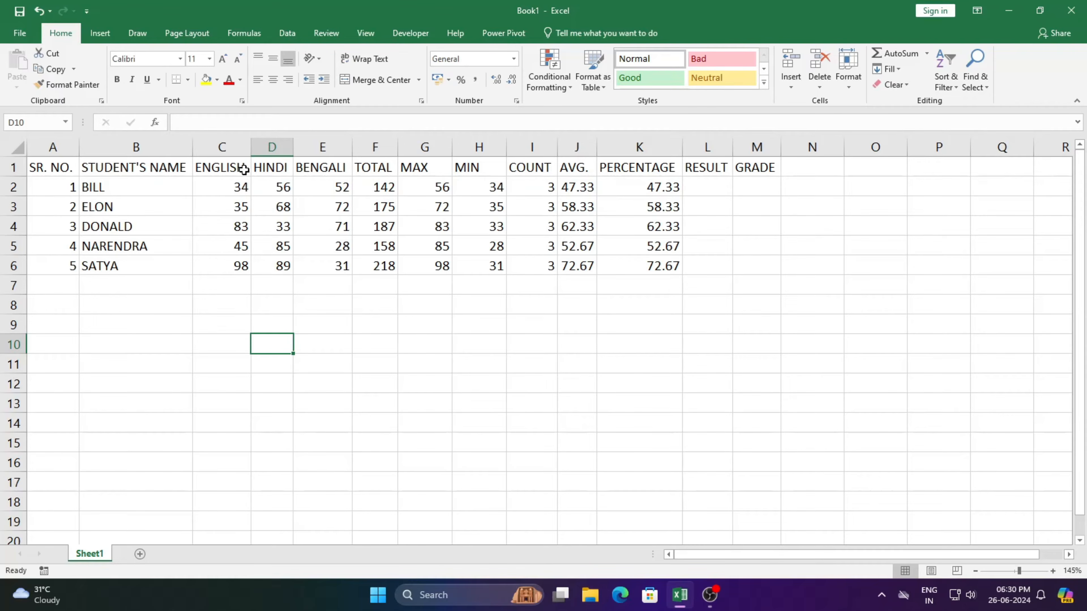
# Start a Less Than highlight rule with the value 35 on the subject marks in C2:E6.
pyautogui.click(217, 187)
pyautogui.moveTo(216, 188); pyautogui.dragTo(318, 262)
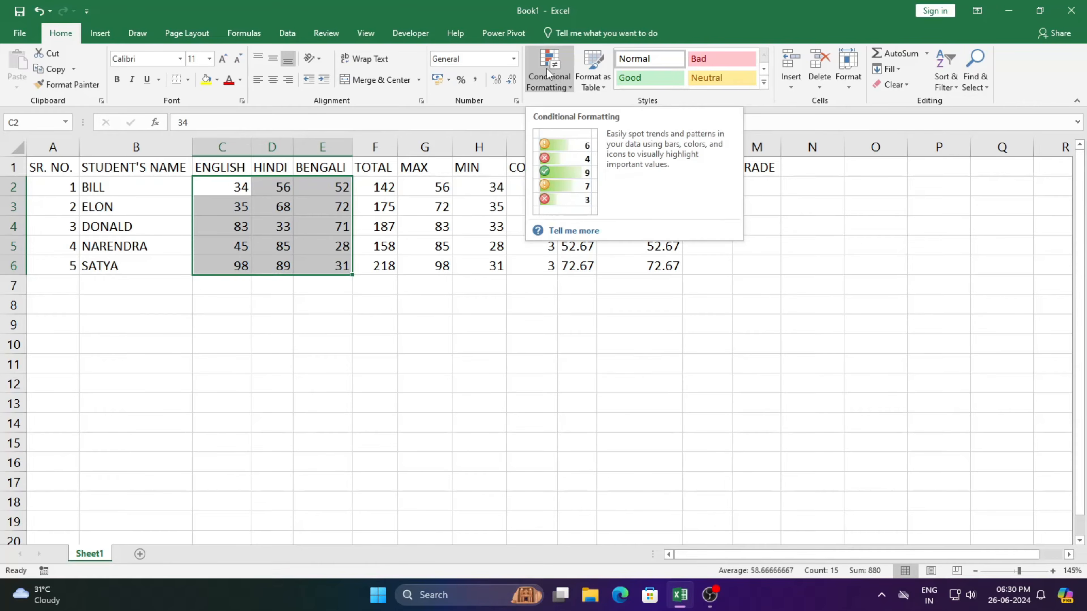
pyautogui.click(554, 85)
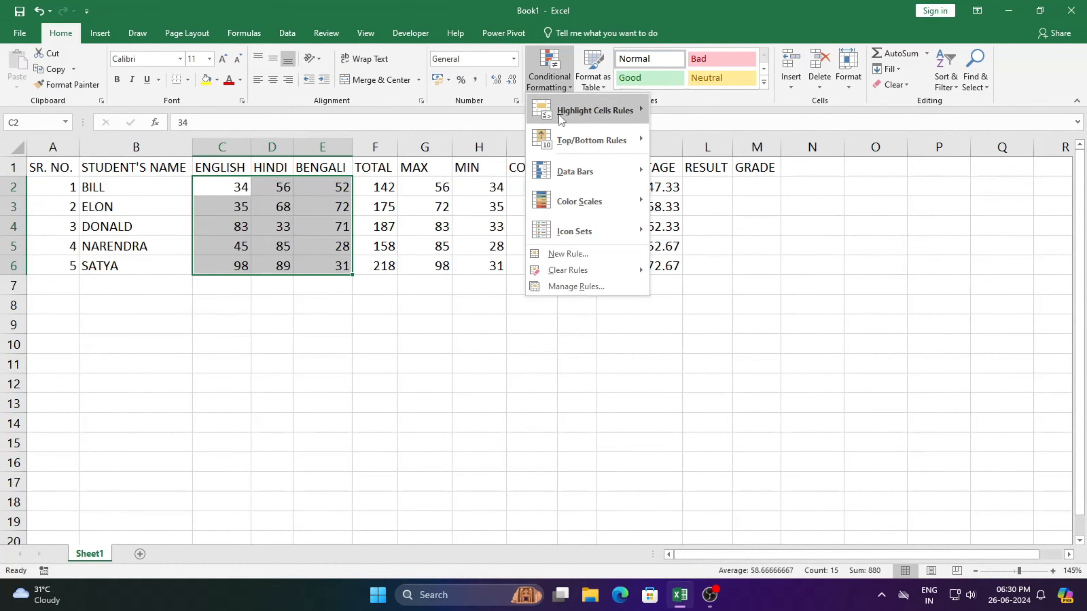
pyautogui.moveTo(565, 144)
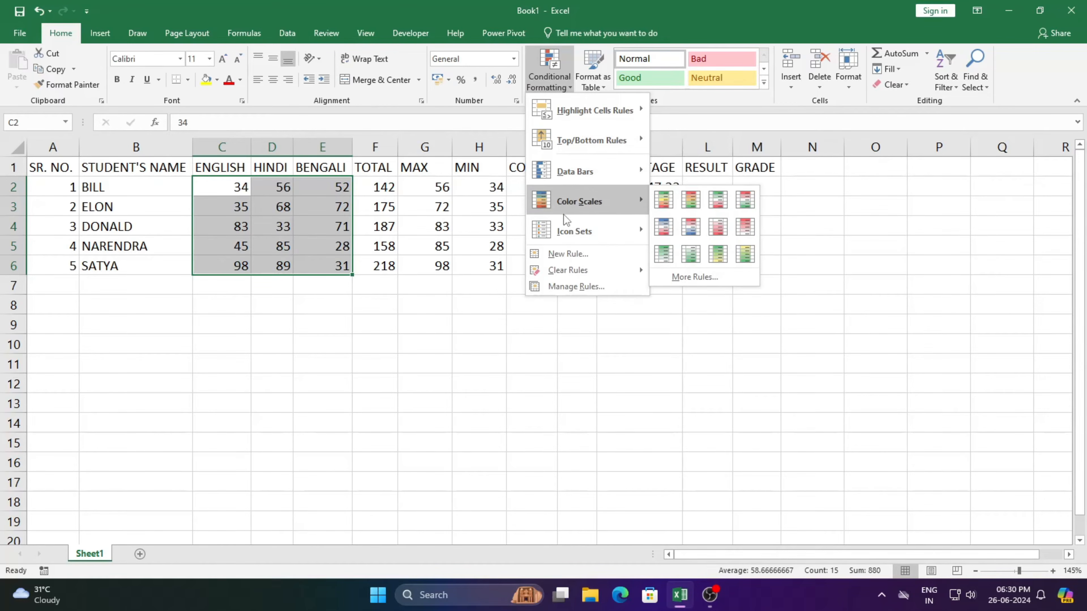
pyautogui.moveTo(563, 230)
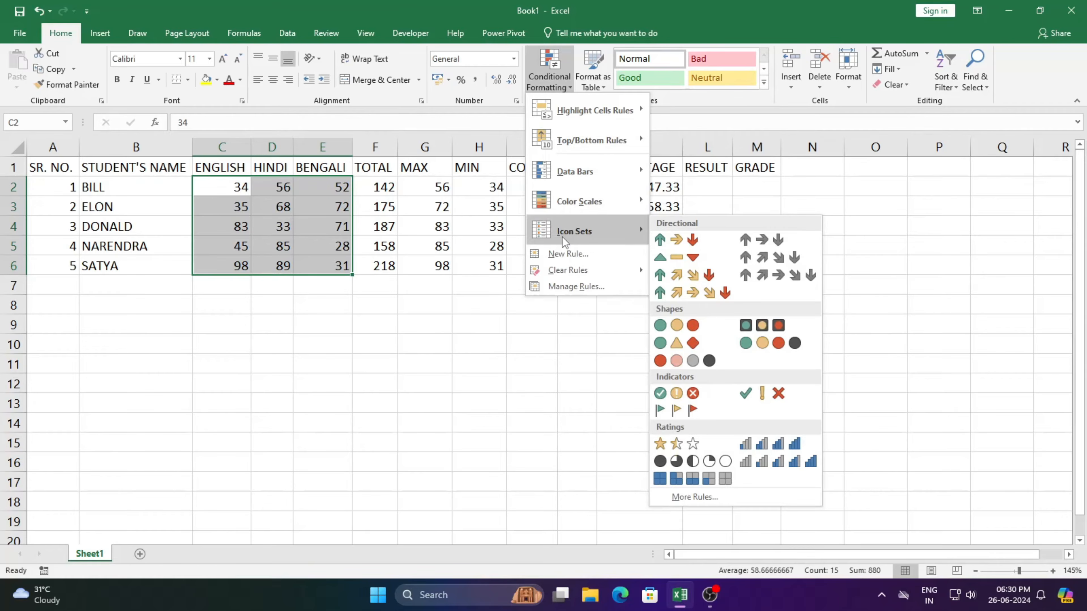
pyautogui.moveTo(571, 116)
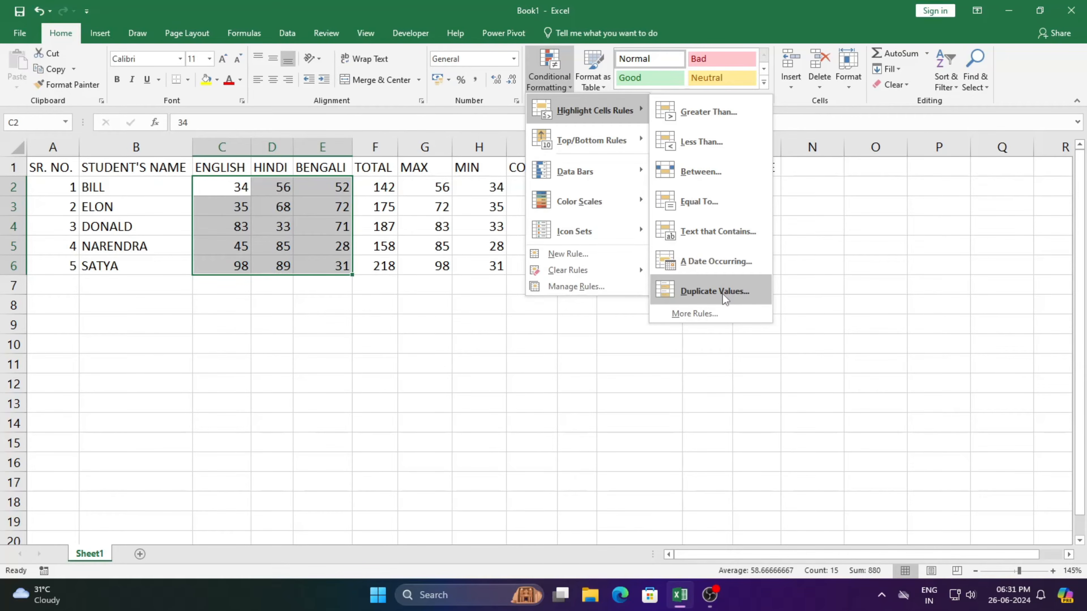
pyautogui.click(728, 150)
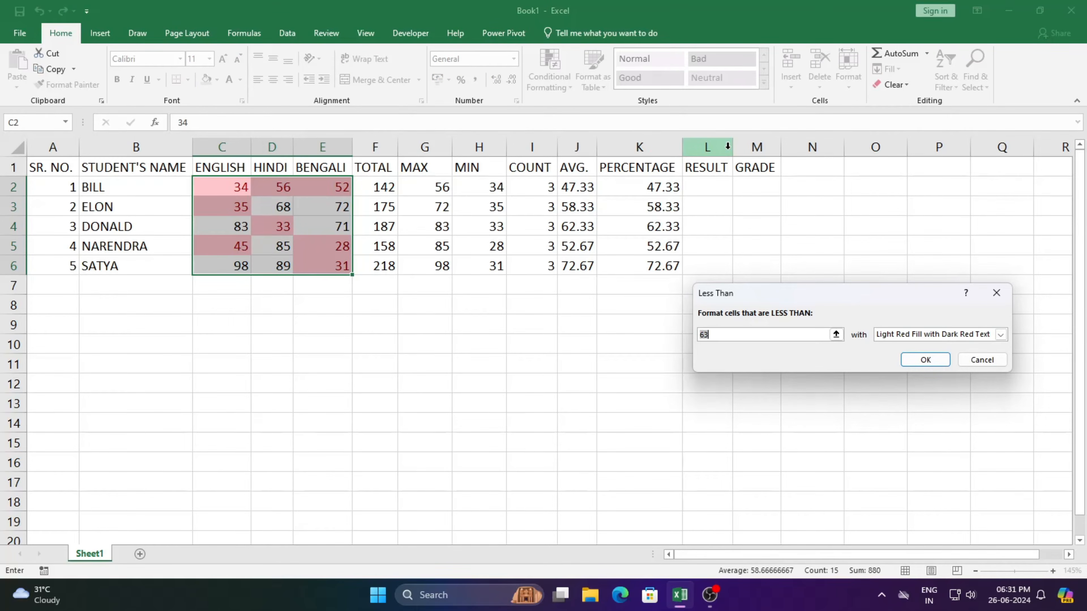
pyautogui.write('35')
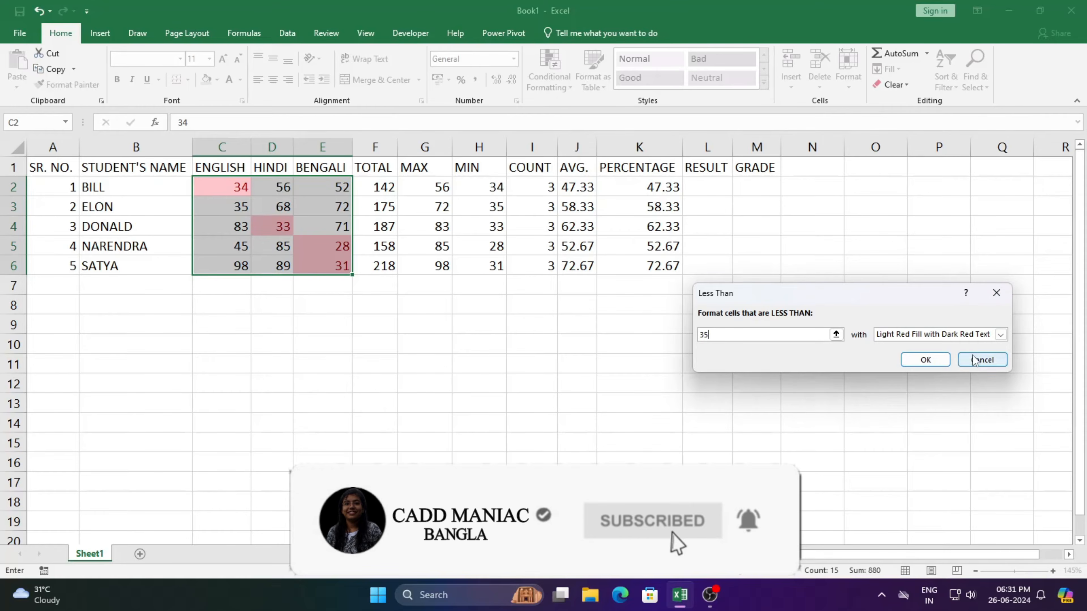
# Give the Less Than rule a custom format with no fill and red font, and apply it.
pyautogui.click(1000, 335)
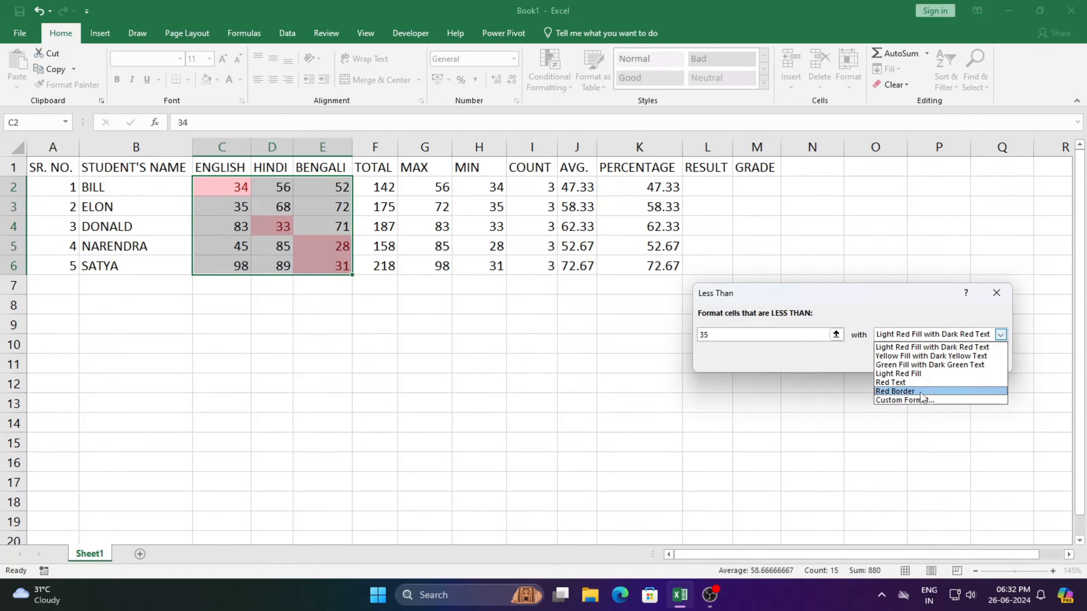
pyautogui.click(933, 401)
pyautogui.click(806, 173)
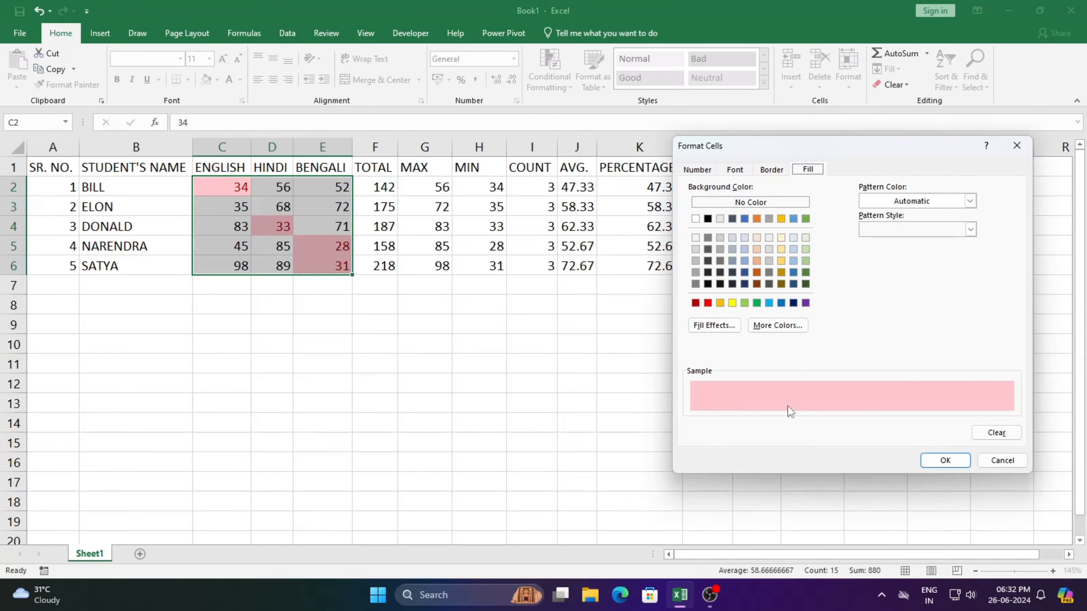
pyautogui.click(994, 434)
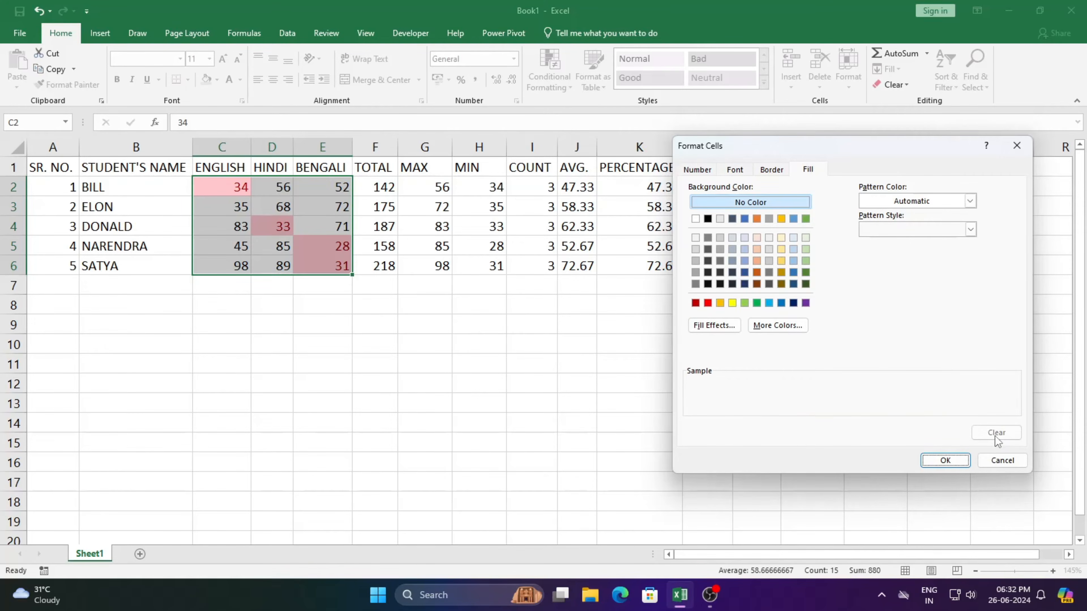
pyautogui.click(736, 172)
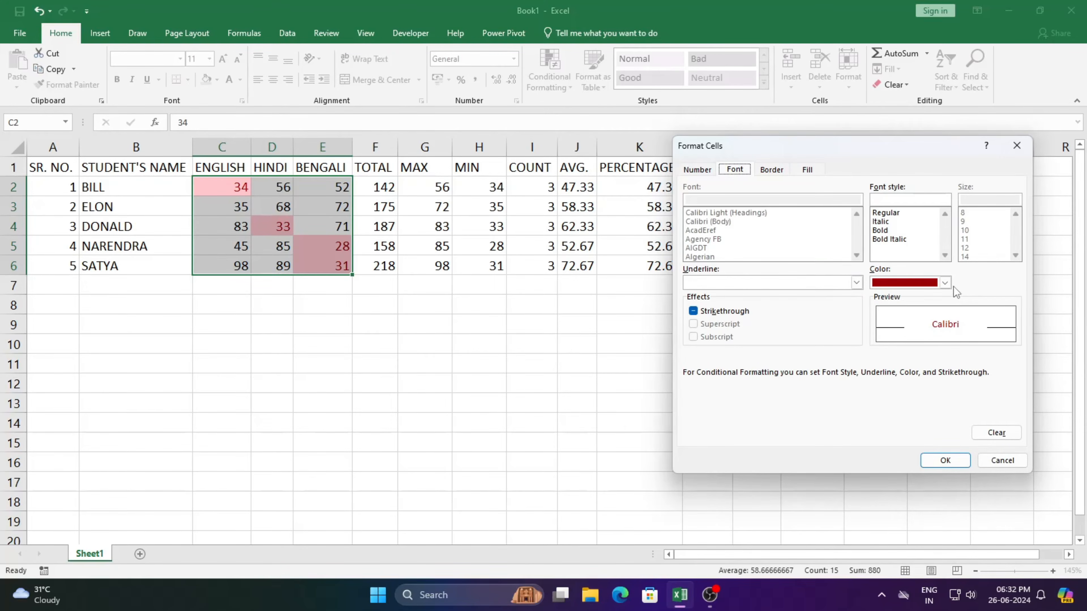
pyautogui.click(944, 283)
pyautogui.click(891, 403)
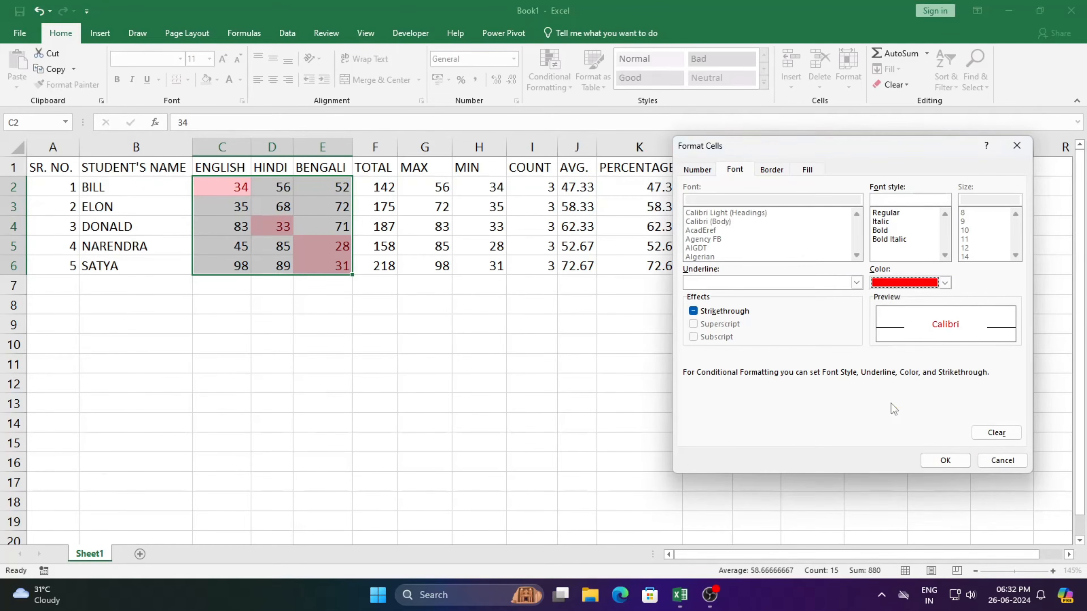
pyautogui.click(950, 460)
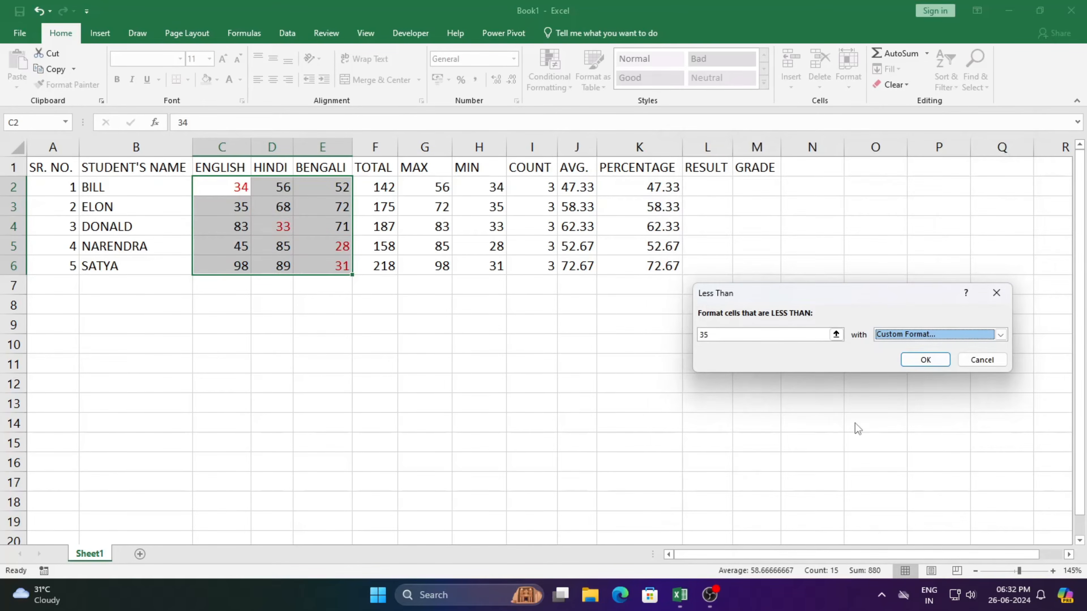
pyautogui.click(925, 360)
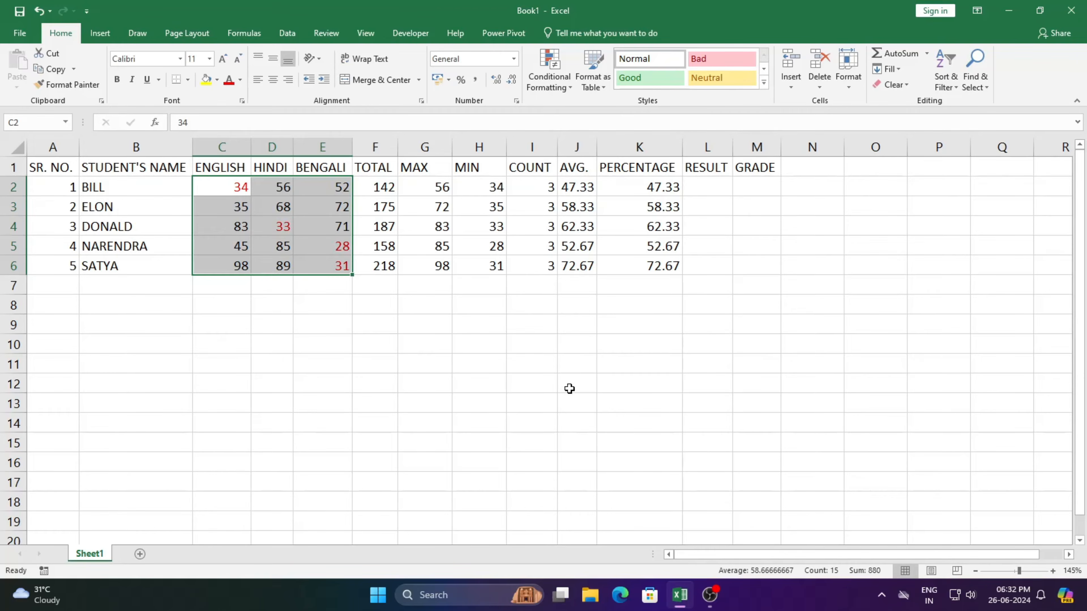
# Start a Greater Than highlight rule with the value 35 on the same marks.
pyautogui.click(562, 86)
pyautogui.moveTo(596, 110)
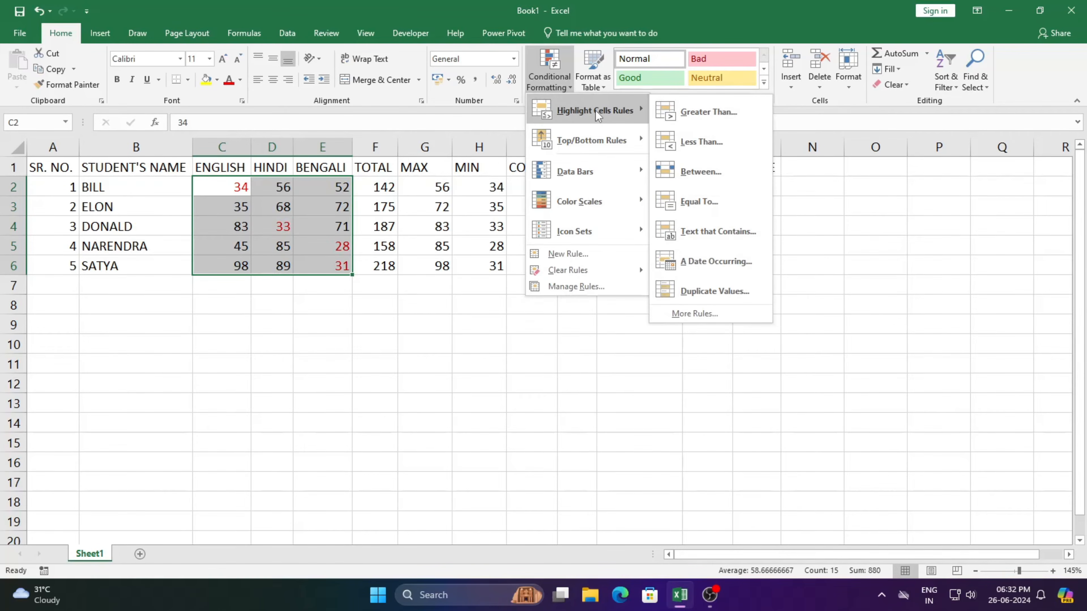
pyautogui.click(717, 112)
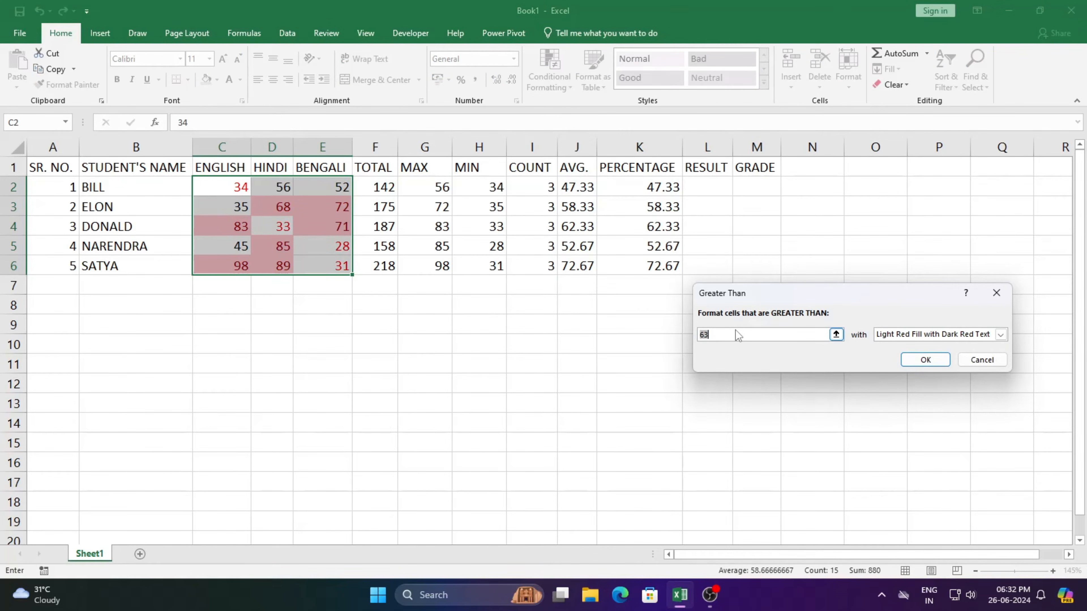
pyautogui.write('35')
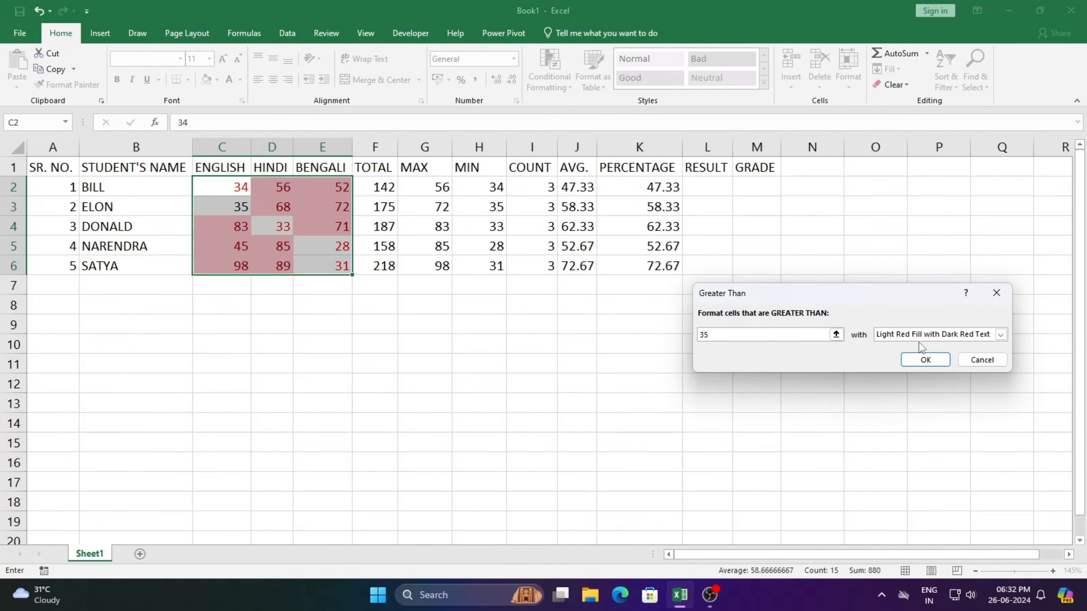
# Give the Greater Than rule a custom format with no fill and dark green font, and apply it.
pyautogui.click(1000, 334)
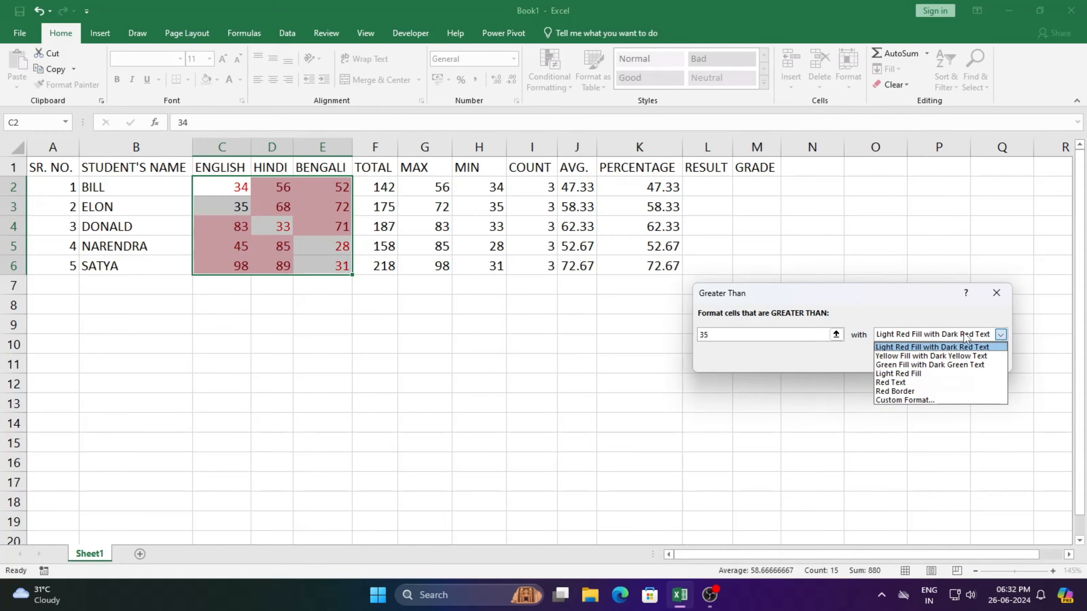
pyautogui.click(922, 400)
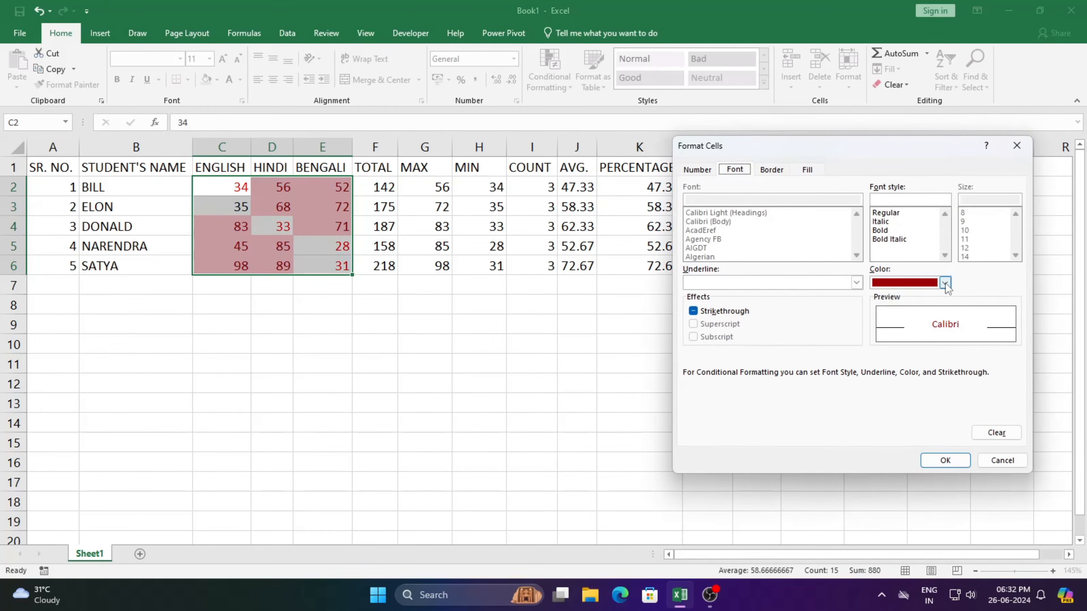
pyautogui.click(808, 170)
pyautogui.click(996, 432)
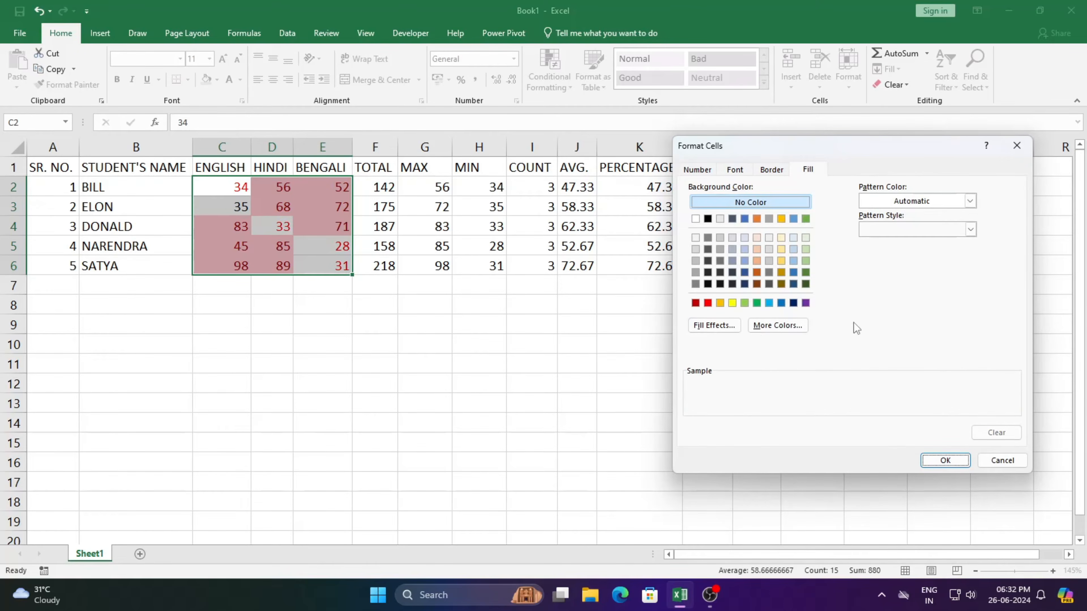
pyautogui.click(735, 171)
pyautogui.click(946, 282)
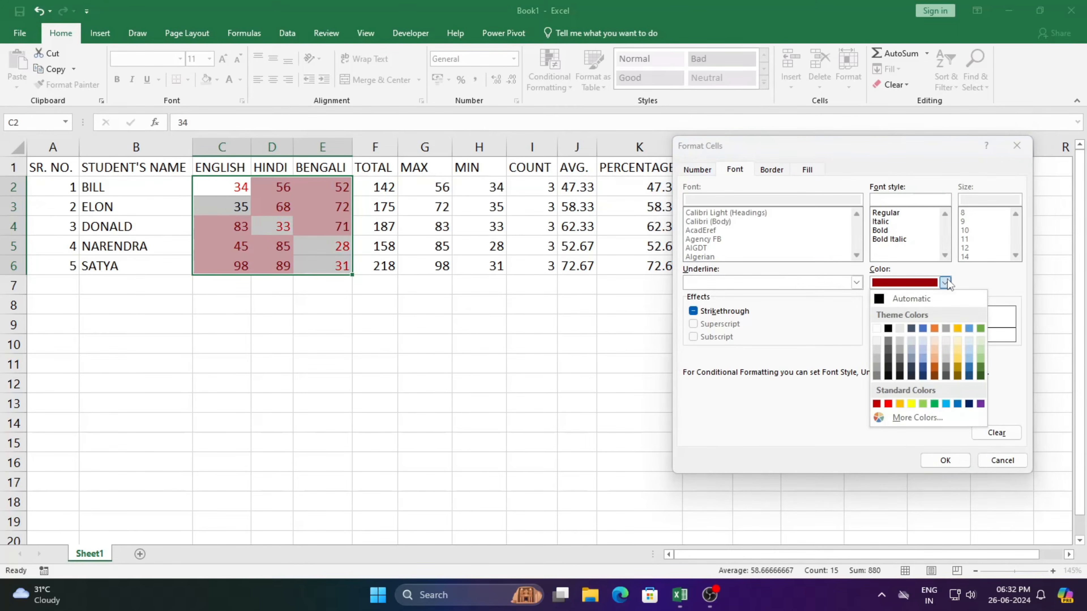
pyautogui.click(979, 366)
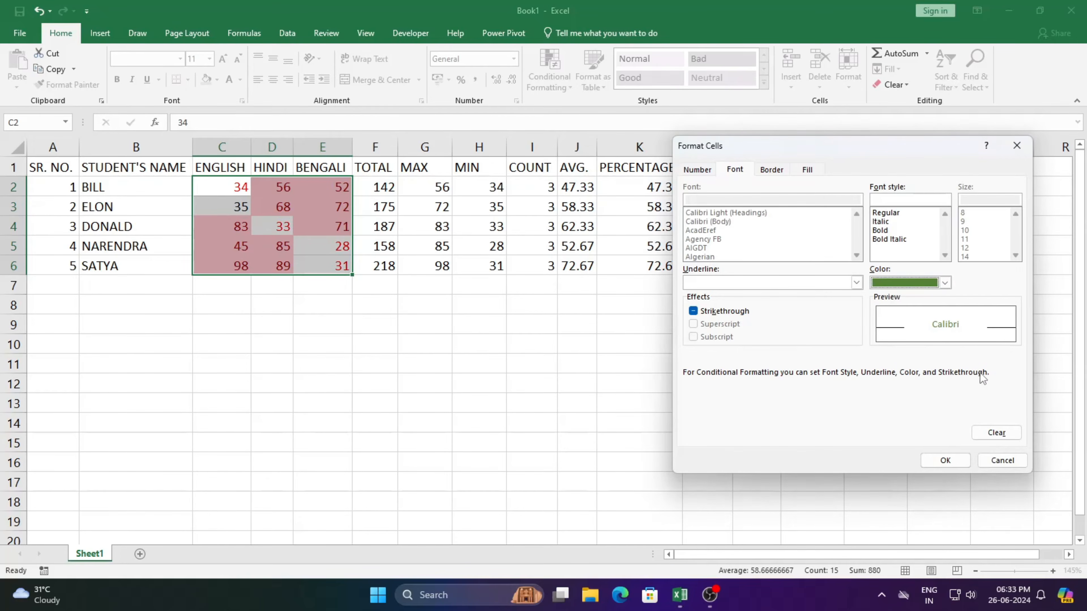
pyautogui.click(948, 461)
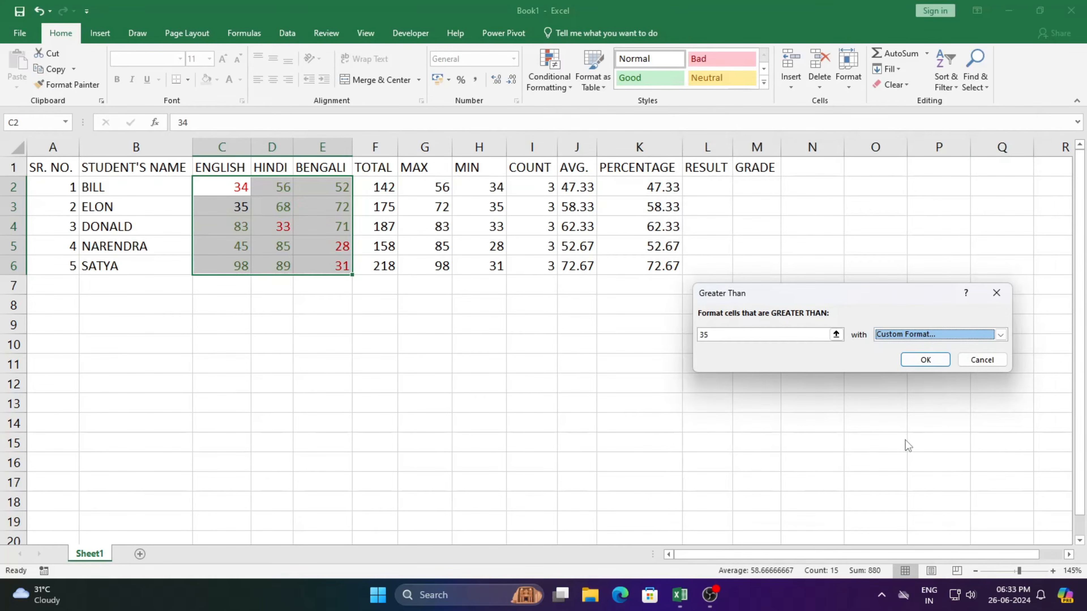
pyautogui.click(923, 360)
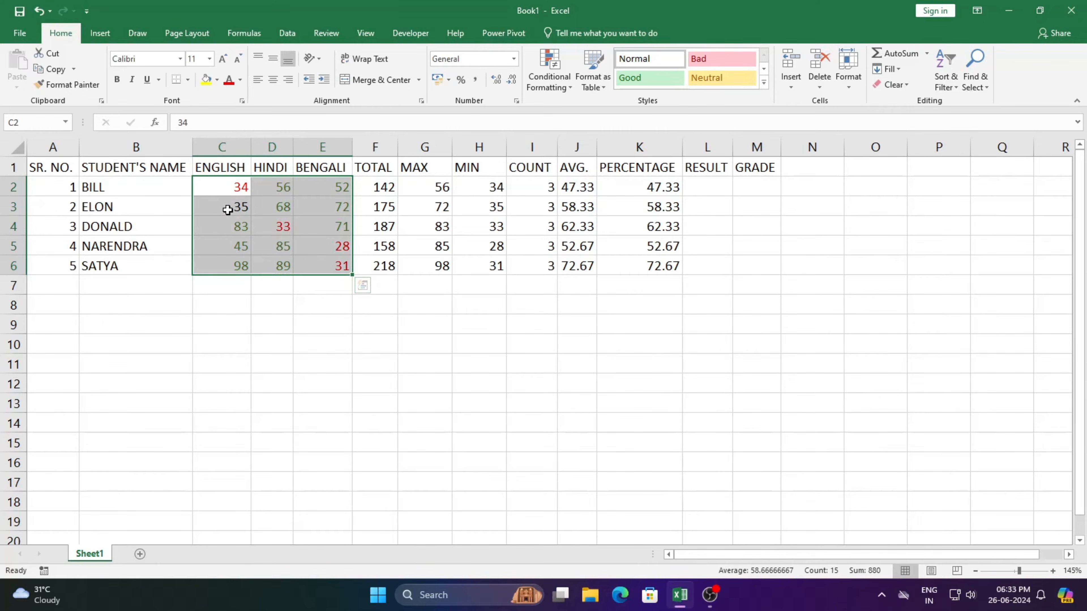
# Start an Equal To highlight rule with the value 35 on the marks in C2:E6.
pyautogui.click(561, 91)
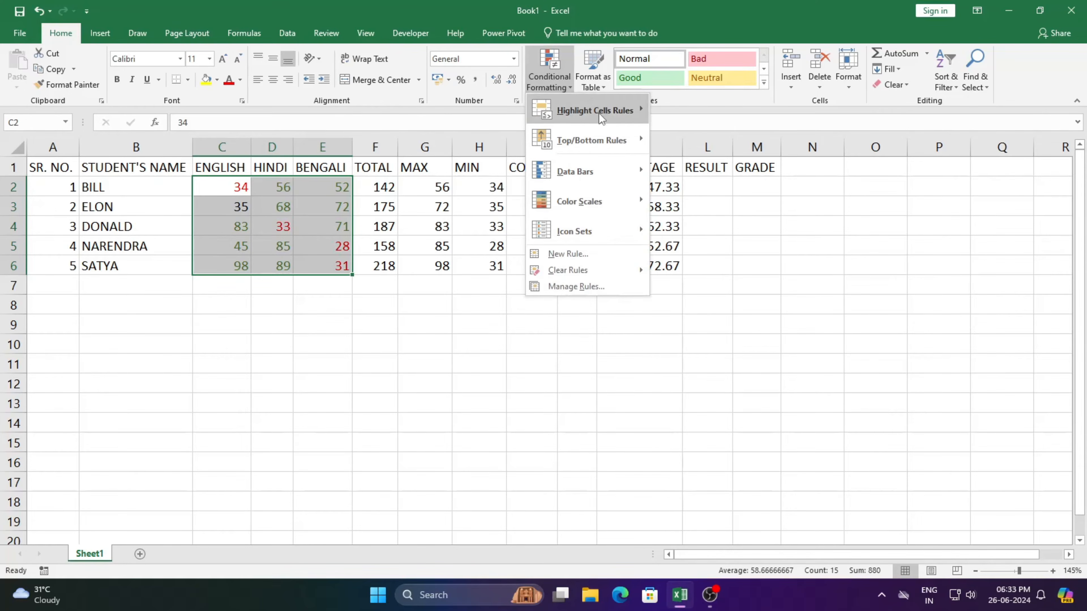
pyautogui.moveTo(607, 111)
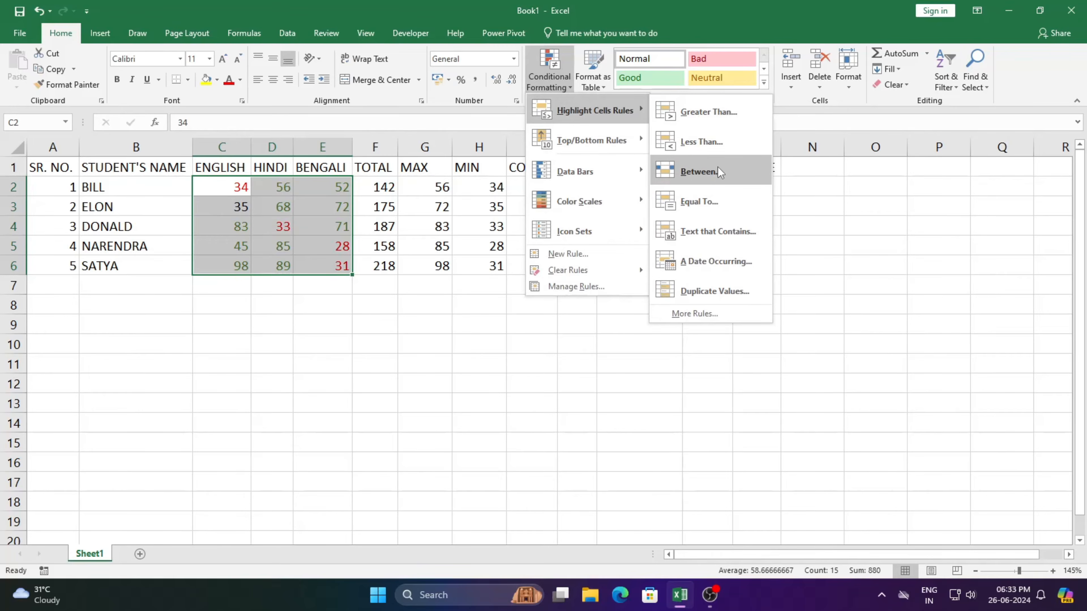
pyautogui.click(712, 195)
pyautogui.write('35')
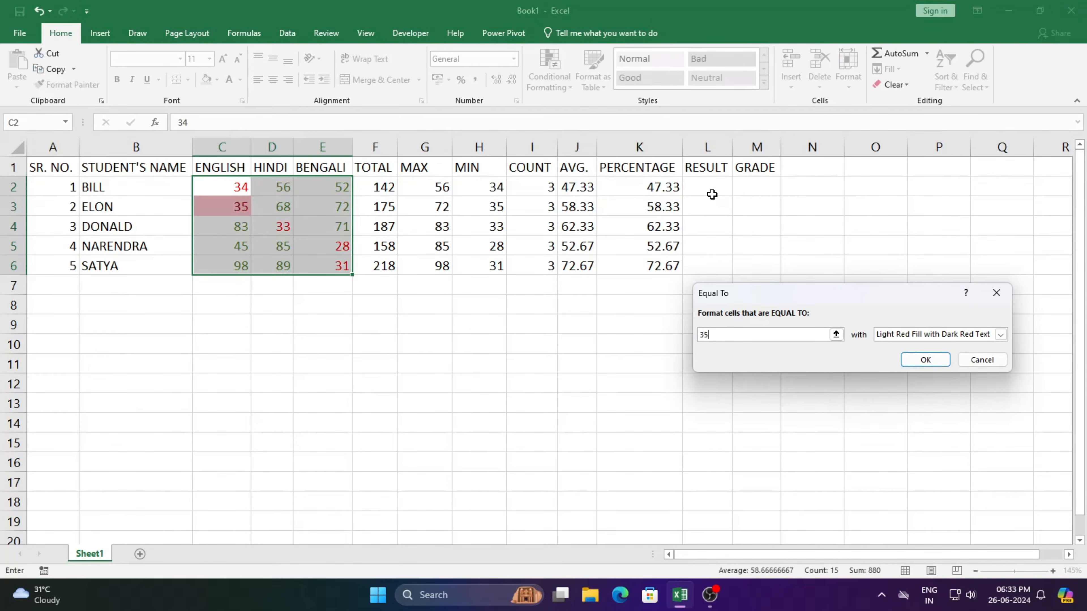
# Give the Equal To rule a custom format with no fill and blue font, and apply it.
pyautogui.click(1000, 334)
pyautogui.click(915, 399)
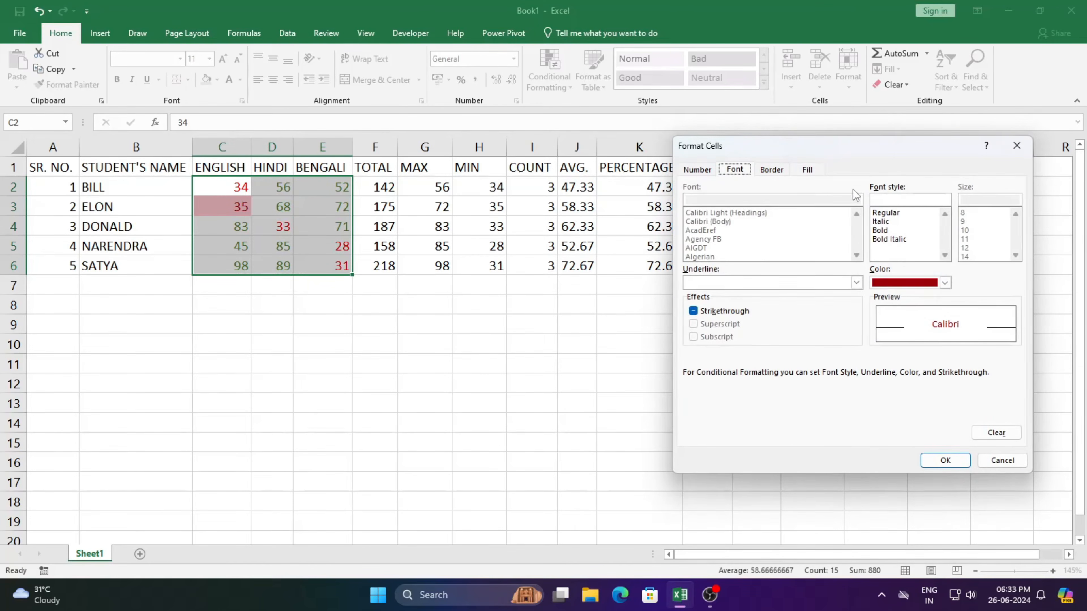
pyautogui.click(807, 170)
pyautogui.click(996, 432)
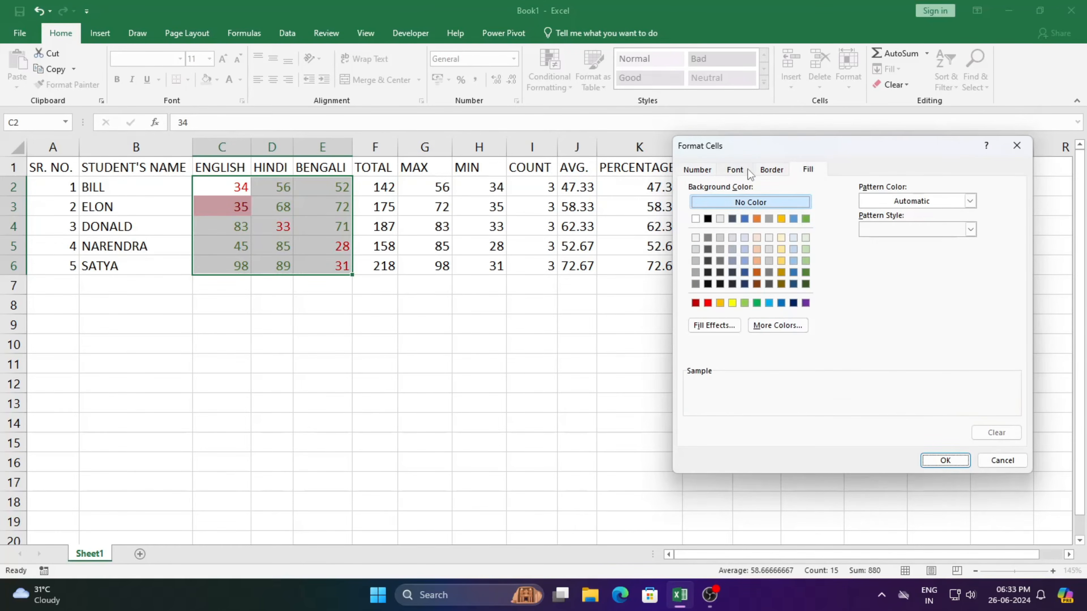
pyautogui.click(736, 169)
pyautogui.click(944, 282)
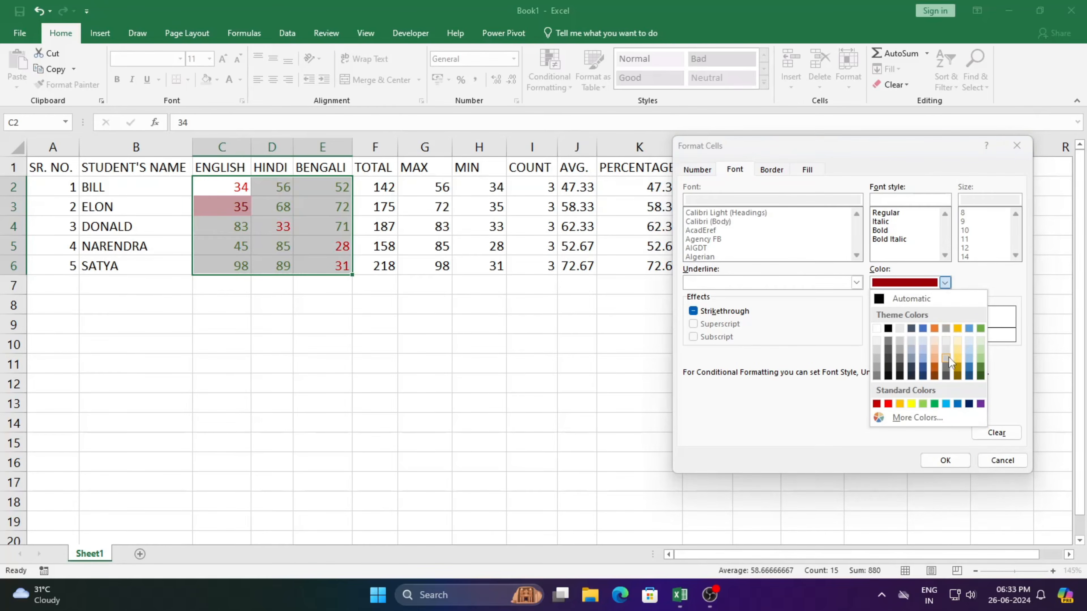
pyautogui.click(922, 367)
pyautogui.click(944, 459)
pyautogui.click(925, 361)
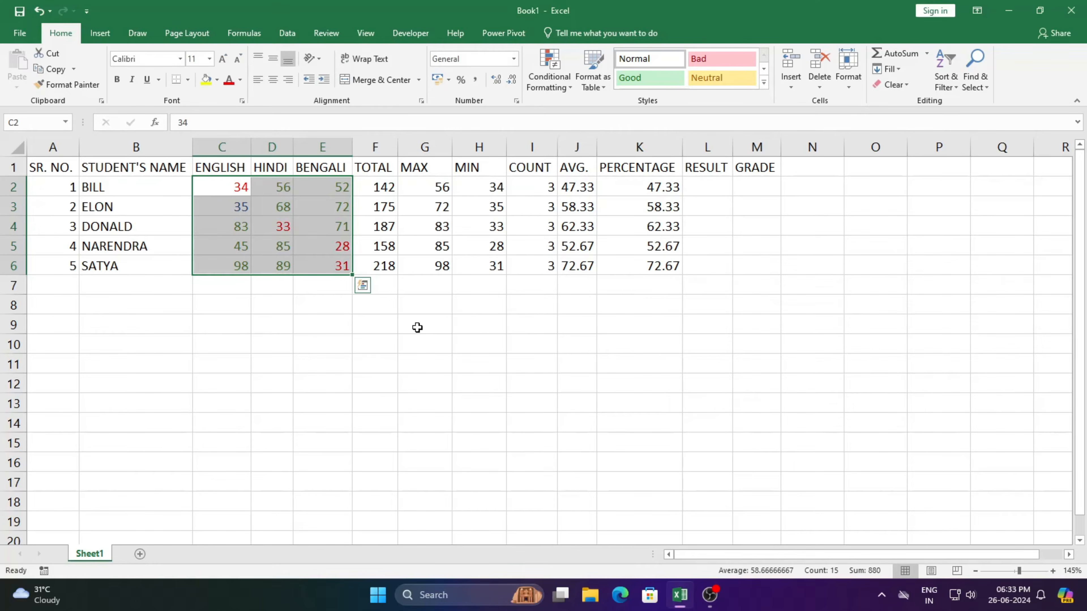
# Change the BENGALI mark in E5 to 59 and the HINDI mark in D3 to 35.
pyautogui.click(338, 250)
pyautogui.write('59')
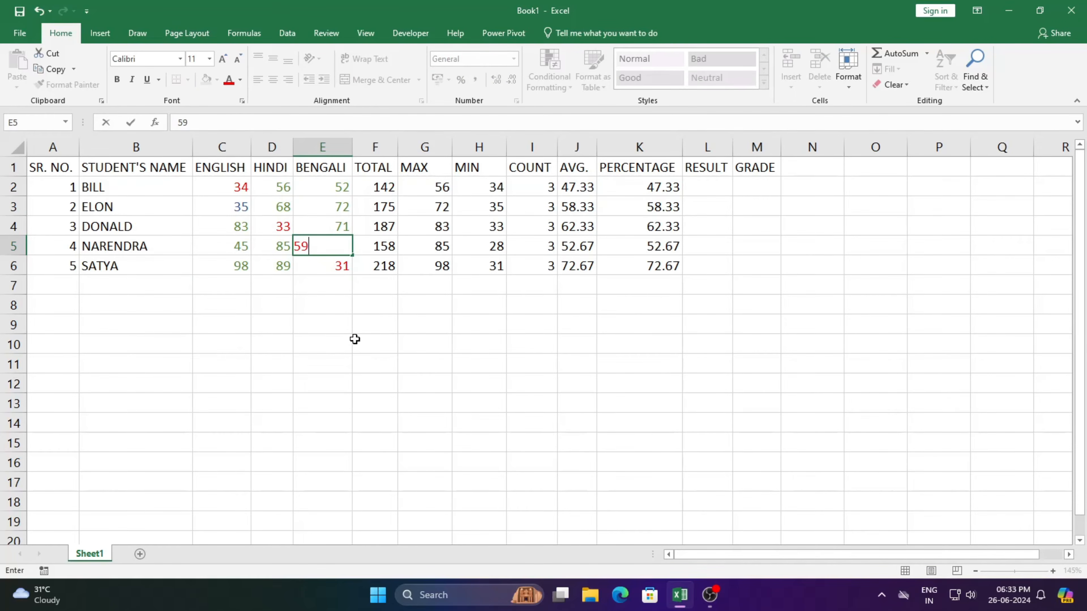
pyautogui.press('Return')
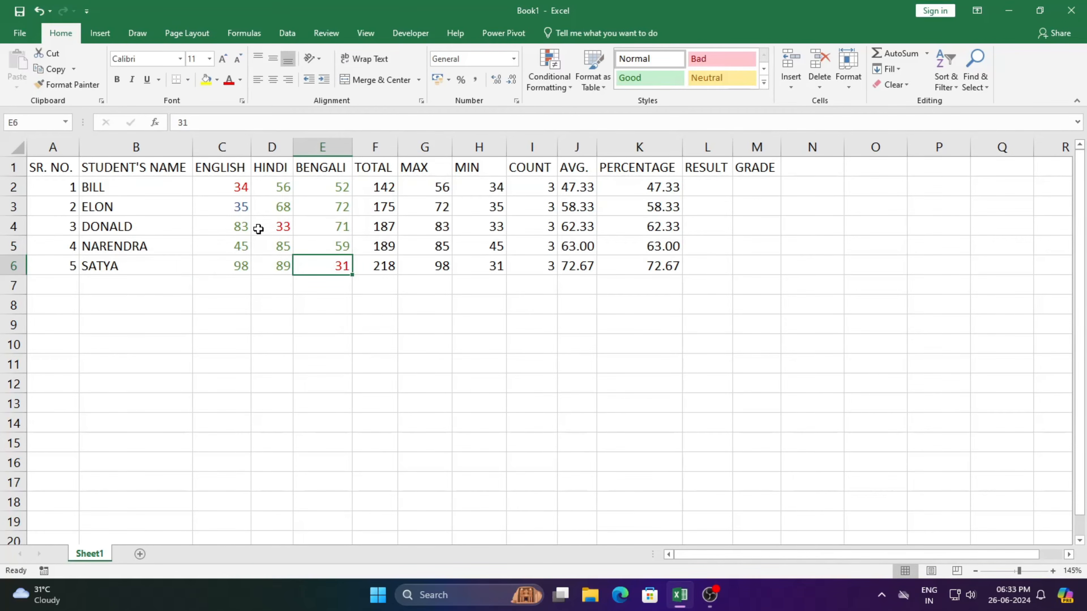
pyautogui.click(284, 208)
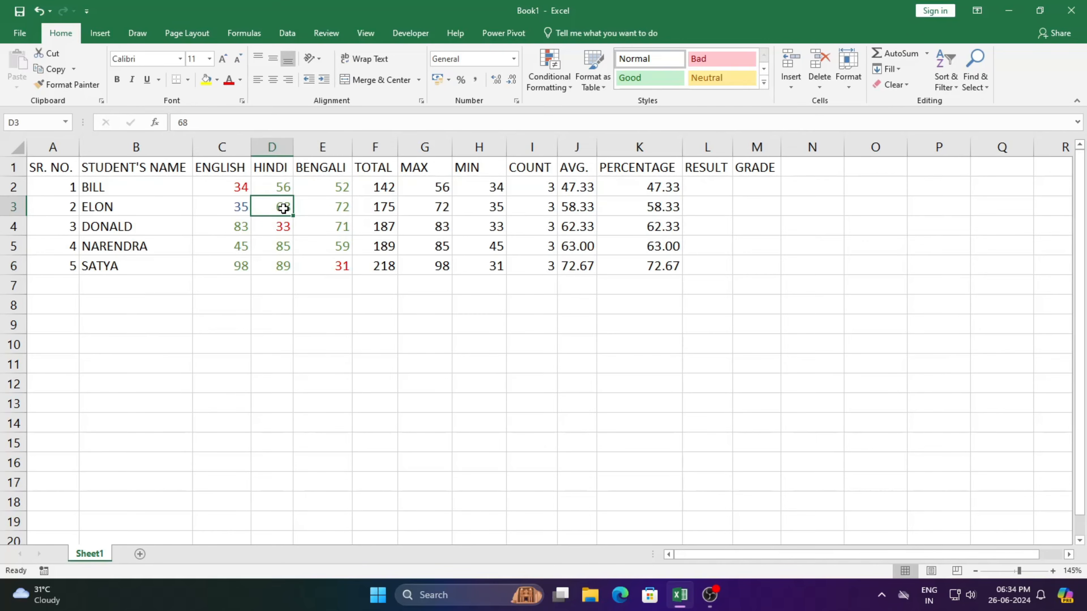
pyautogui.write('35')
pyautogui.press('Return')
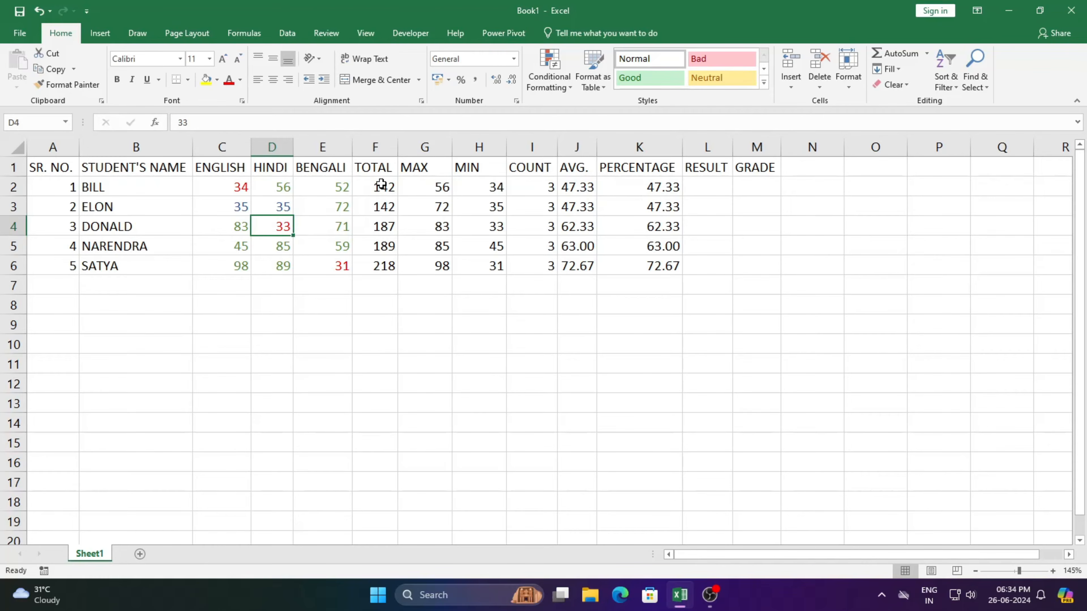
# Highlight the TOTAL values in F2:F6 that are between 180 and 220 with Yellow Fill with Dark Yellow Text.
pyautogui.moveTo(382, 185); pyautogui.dragTo(378, 265)
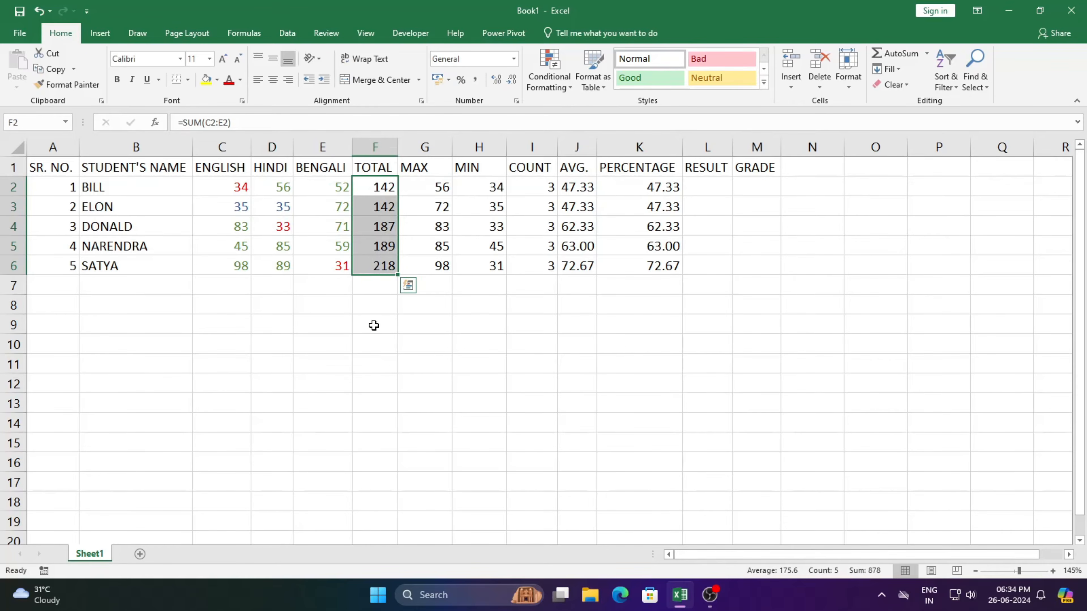
pyautogui.click(550, 78)
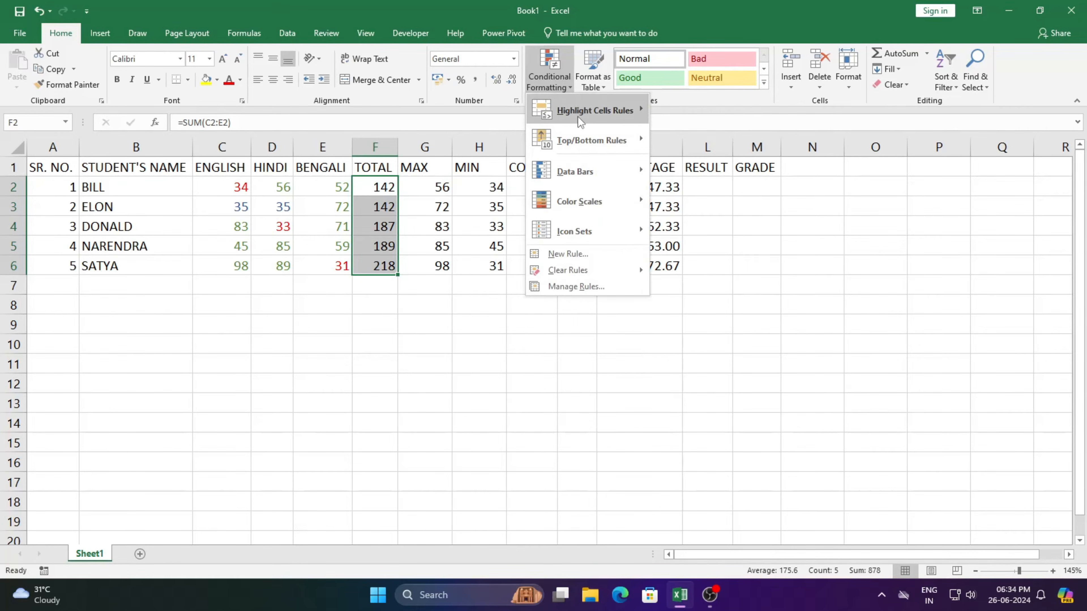
pyautogui.moveTo(590, 112)
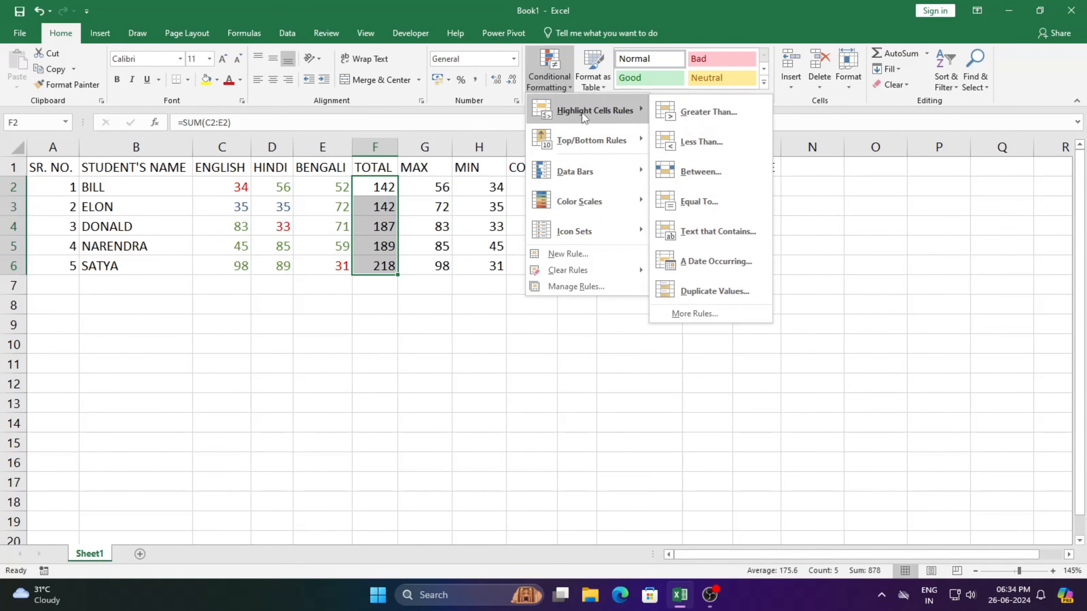
pyautogui.click(721, 176)
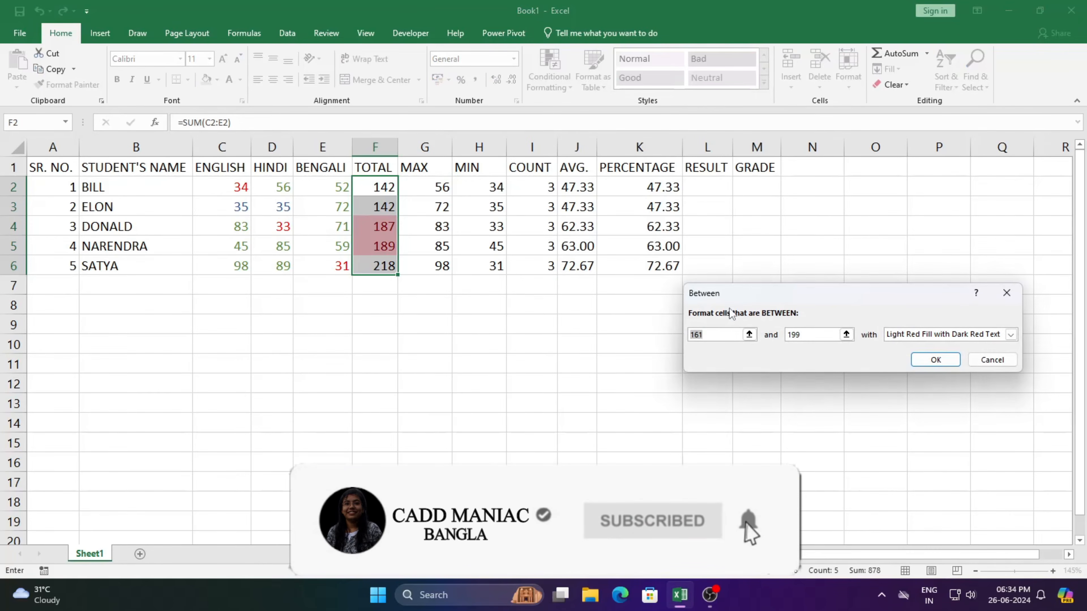
pyautogui.write('180')
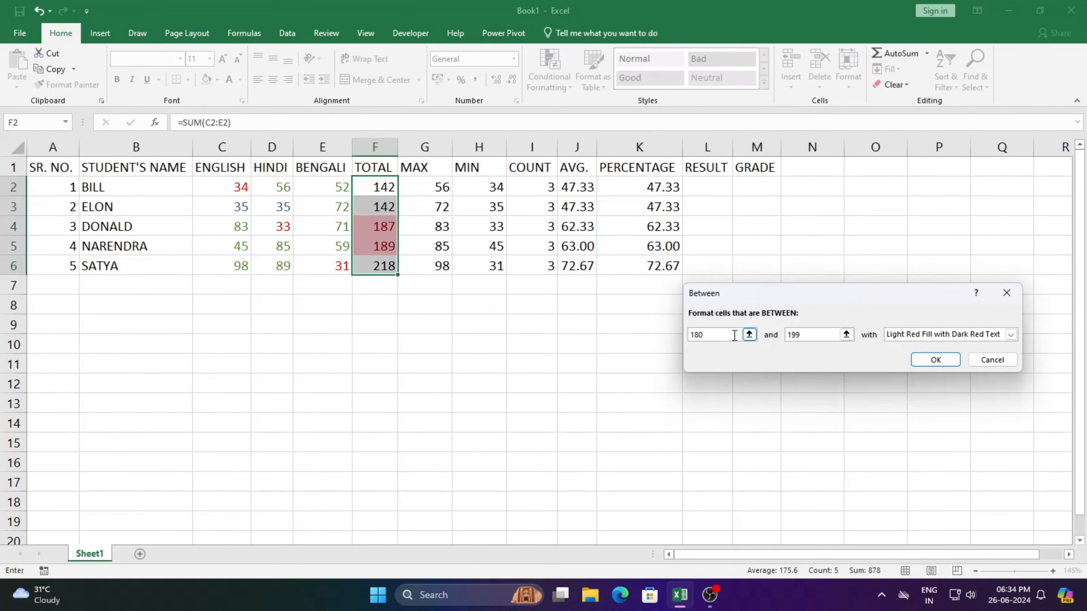
pyautogui.press('Tab')
pyautogui.write('220')
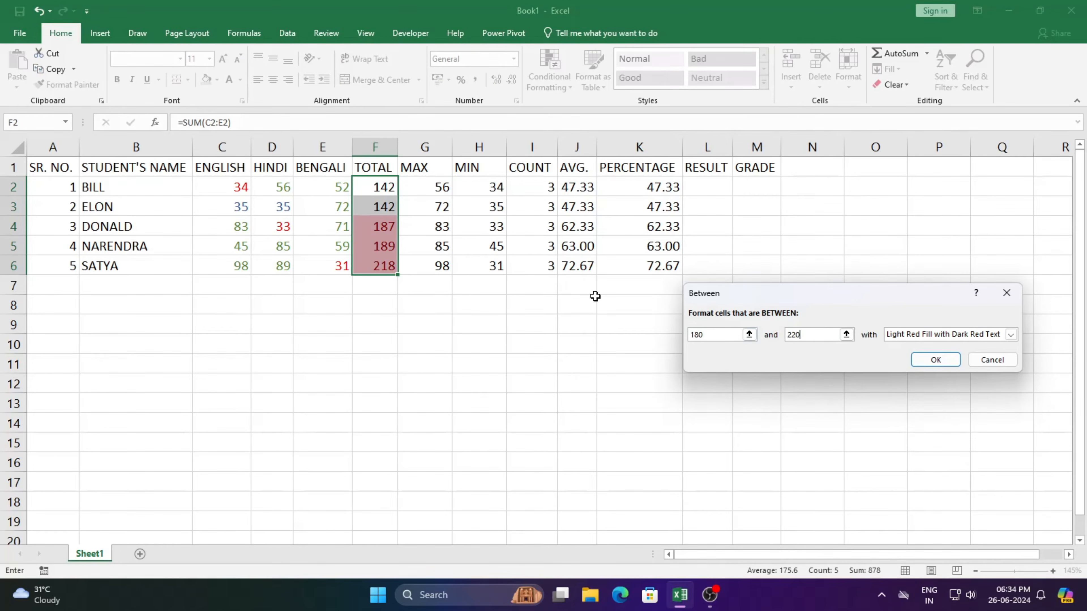
pyautogui.click(1011, 335)
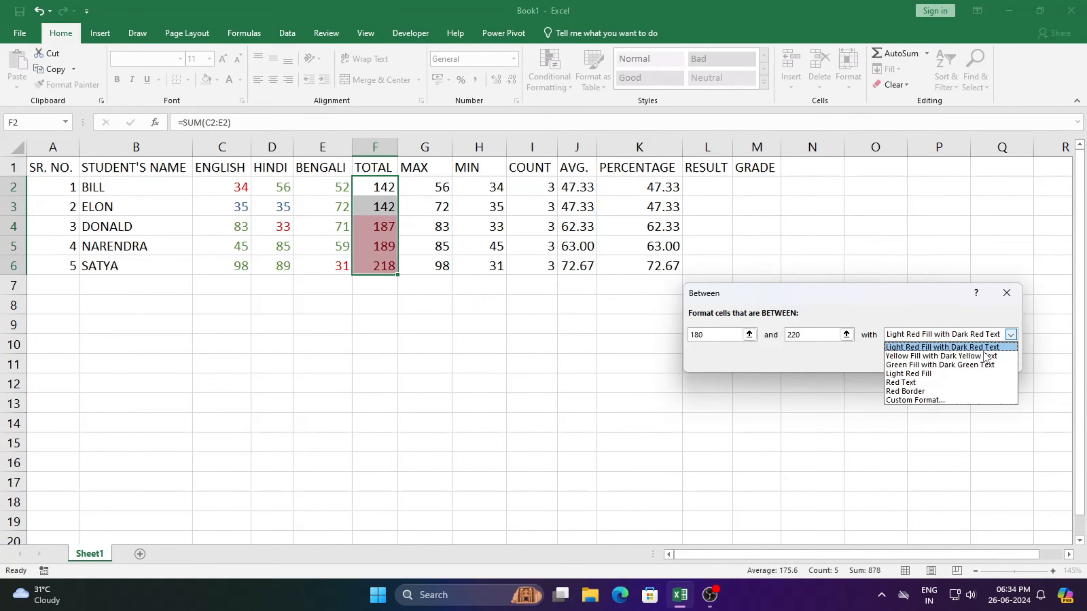
pyautogui.click(963, 358)
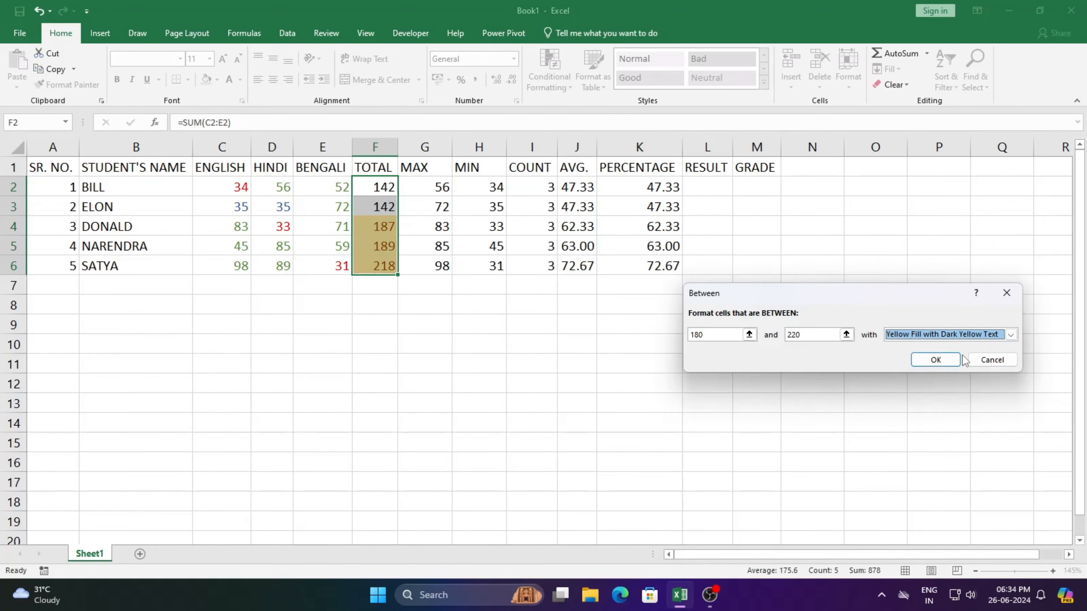
pyautogui.click(941, 361)
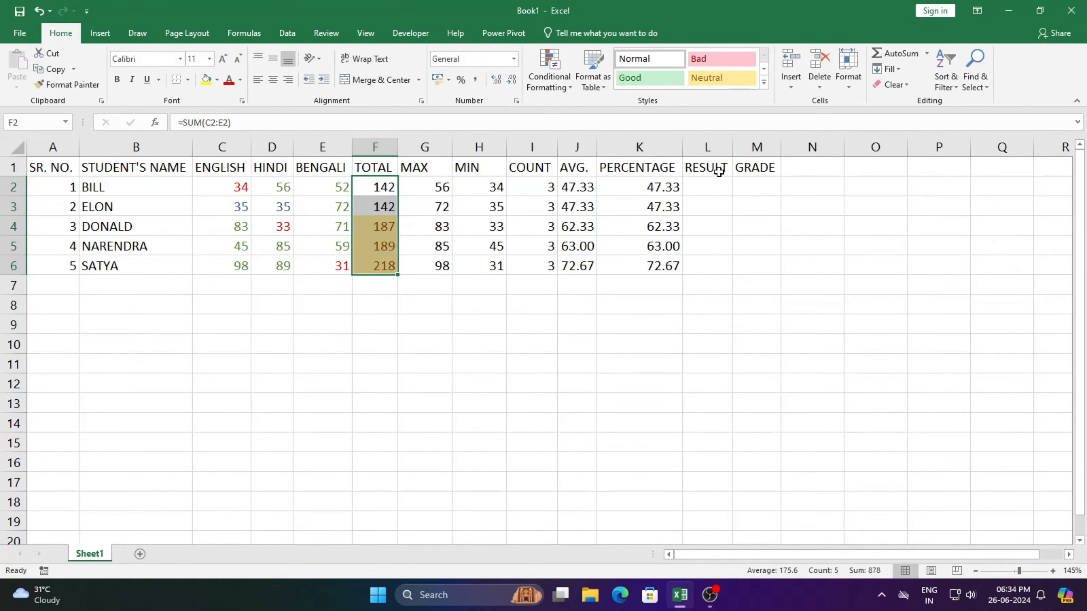
pyautogui.click(567, 83)
pyautogui.moveTo(622, 112)
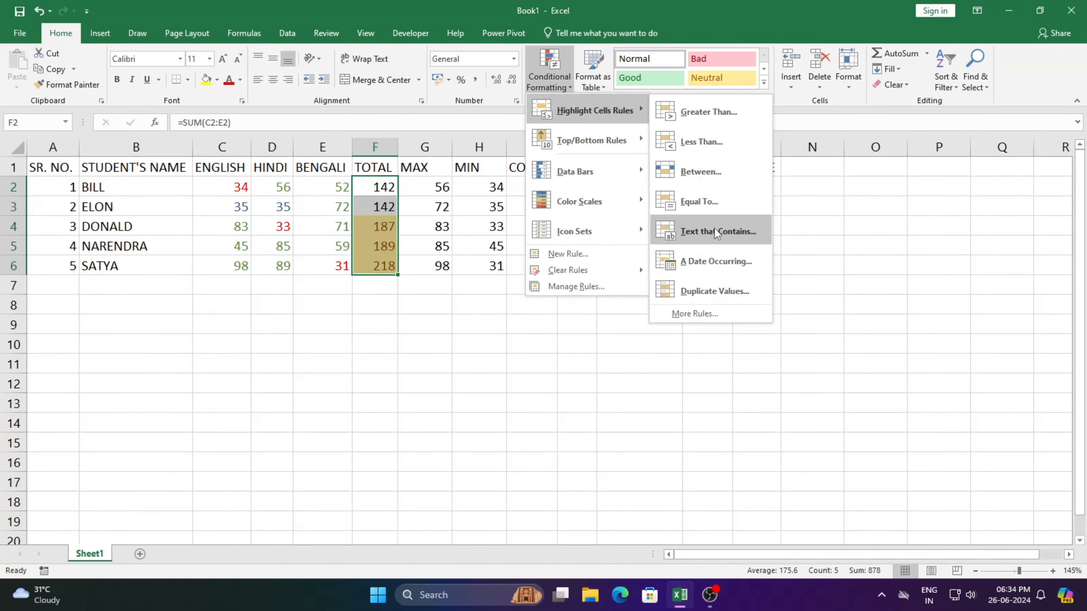
pyautogui.click(492, 399)
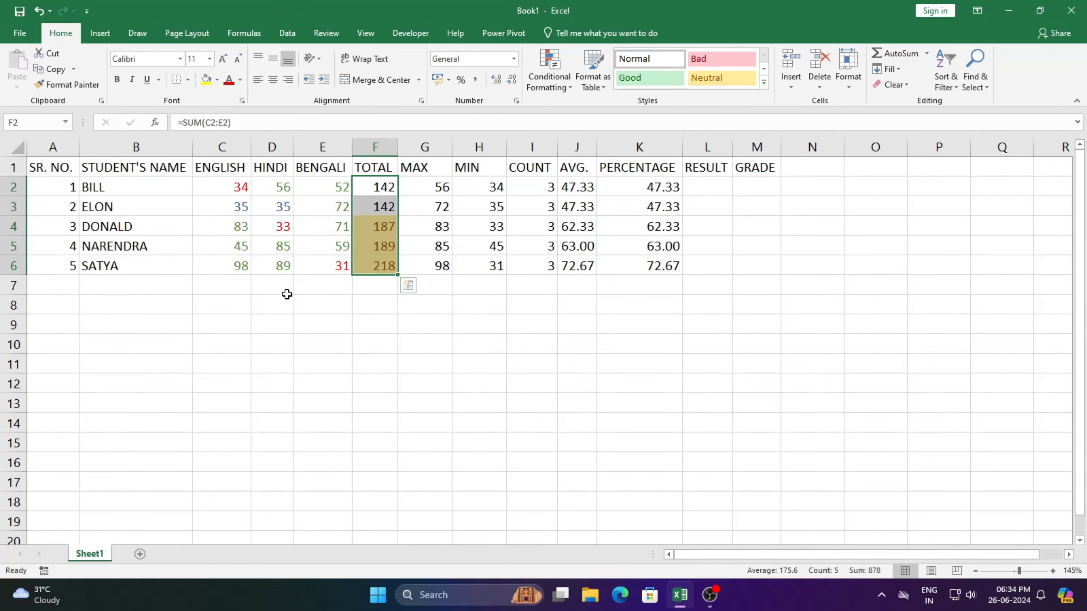
# Fill the RESULT column with PASS in L2:L5 and FAIL in L6.
pyautogui.click(701, 184)
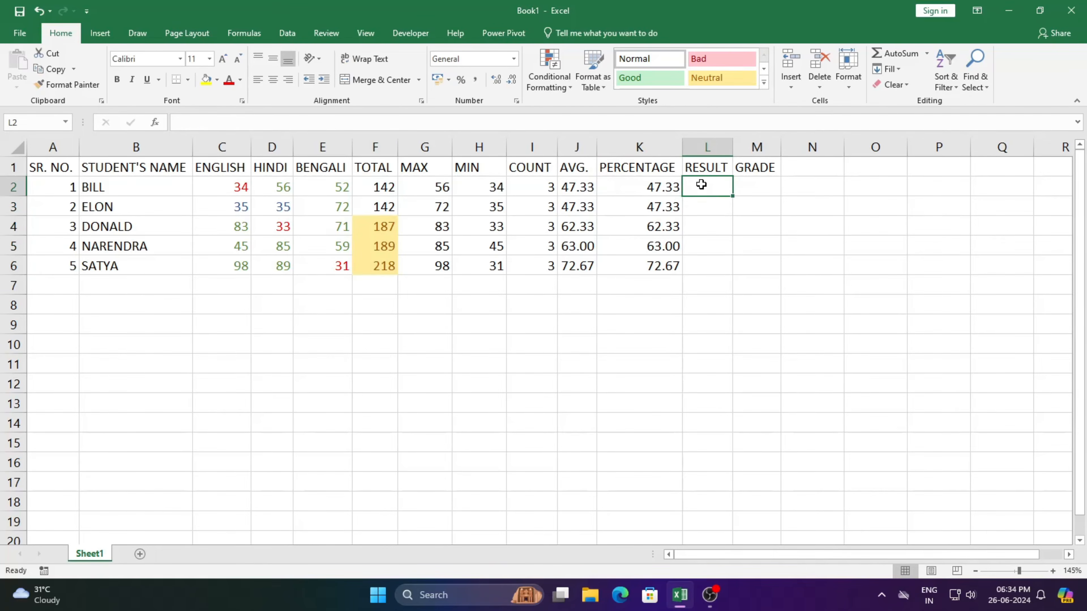
pyautogui.write('PASS')
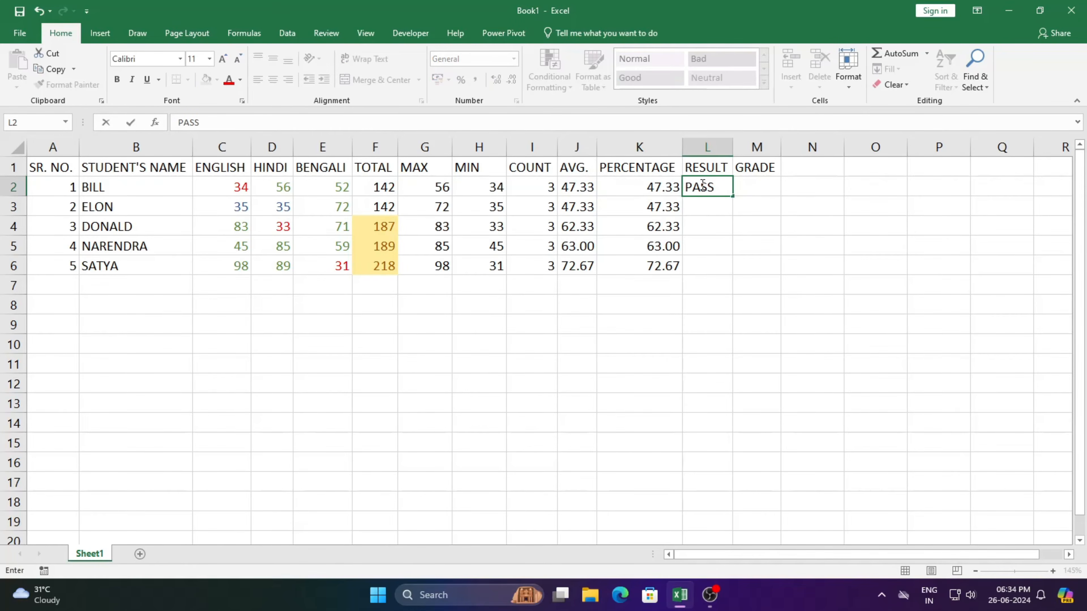
pyautogui.press('Return')
pyautogui.write('PASS')
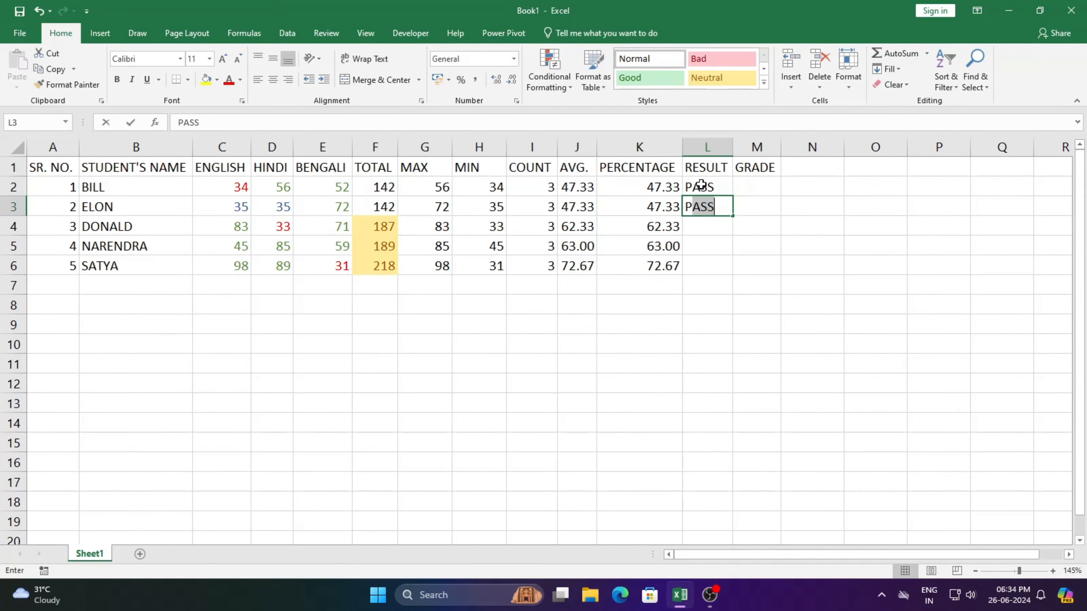
pyautogui.press('Return')
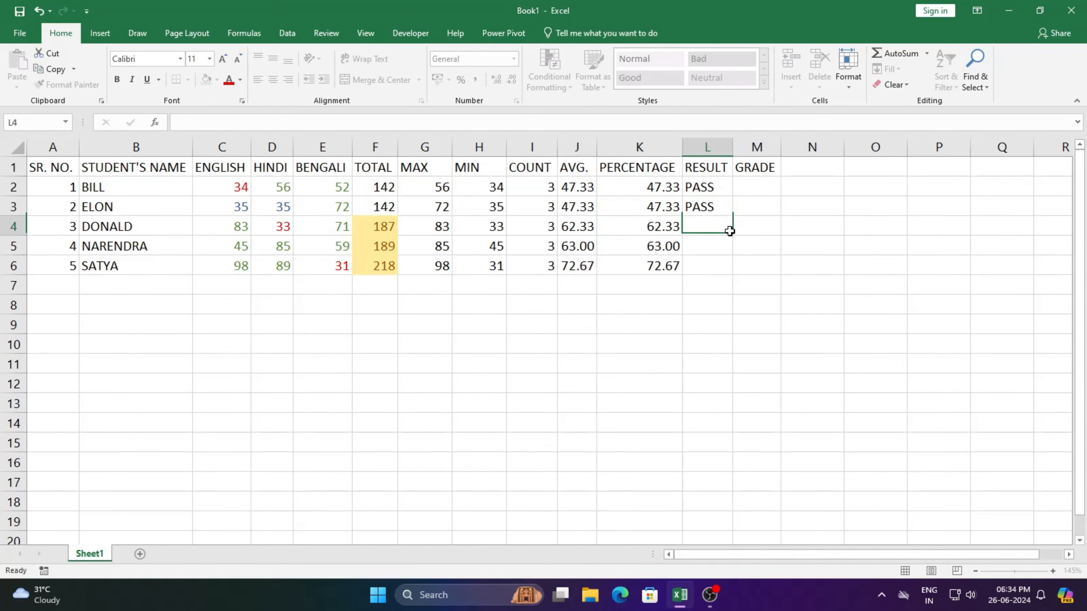
pyautogui.click(716, 192)
pyautogui.moveTo(723, 190); pyautogui.dragTo(729, 252)
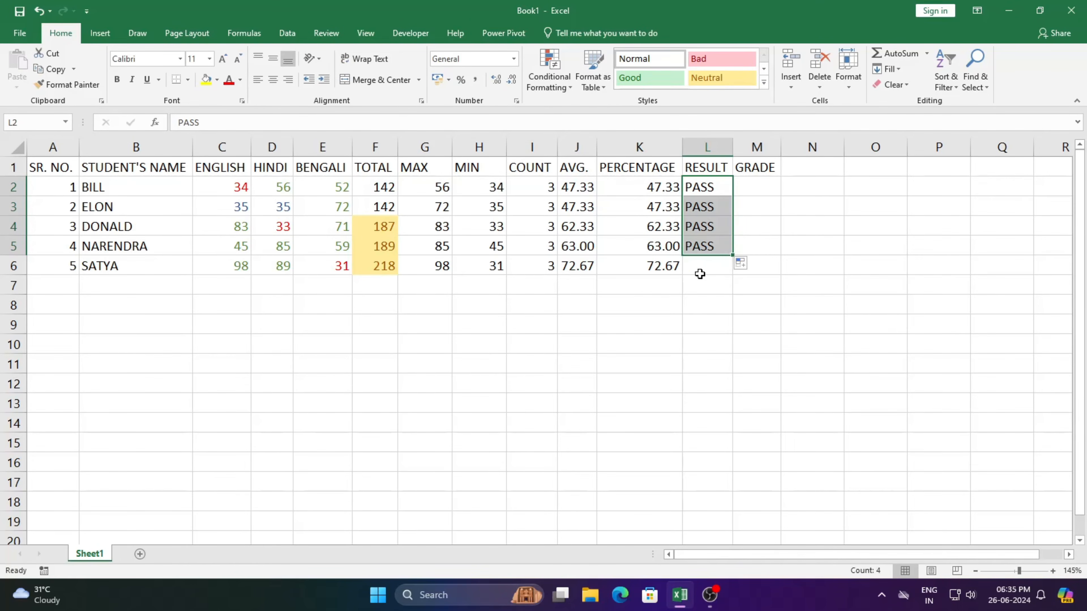
pyautogui.click(703, 270)
pyautogui.write('FAIL')
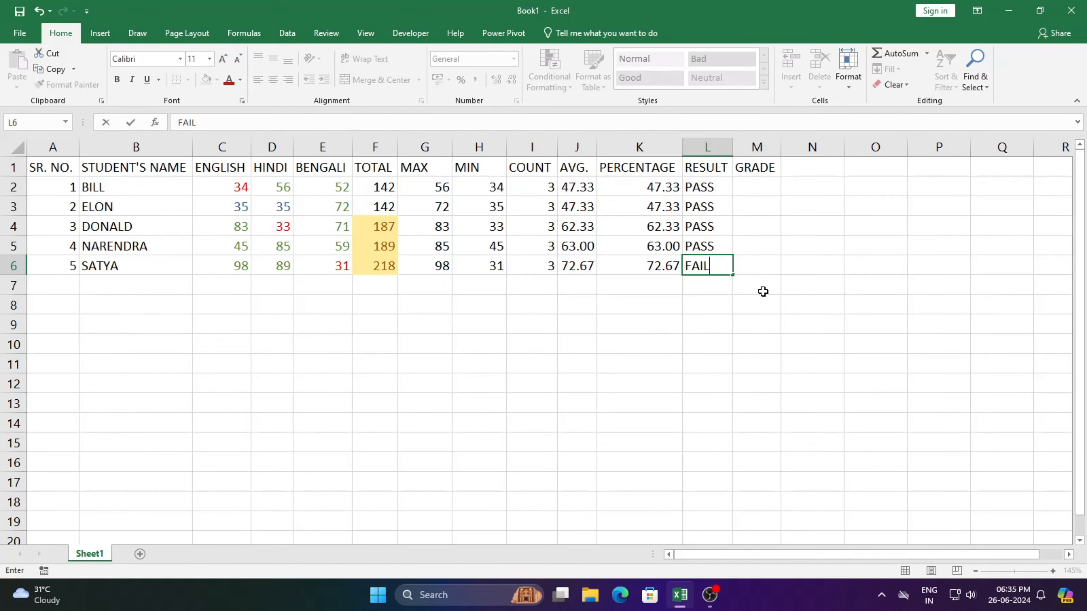
pyautogui.click(699, 329)
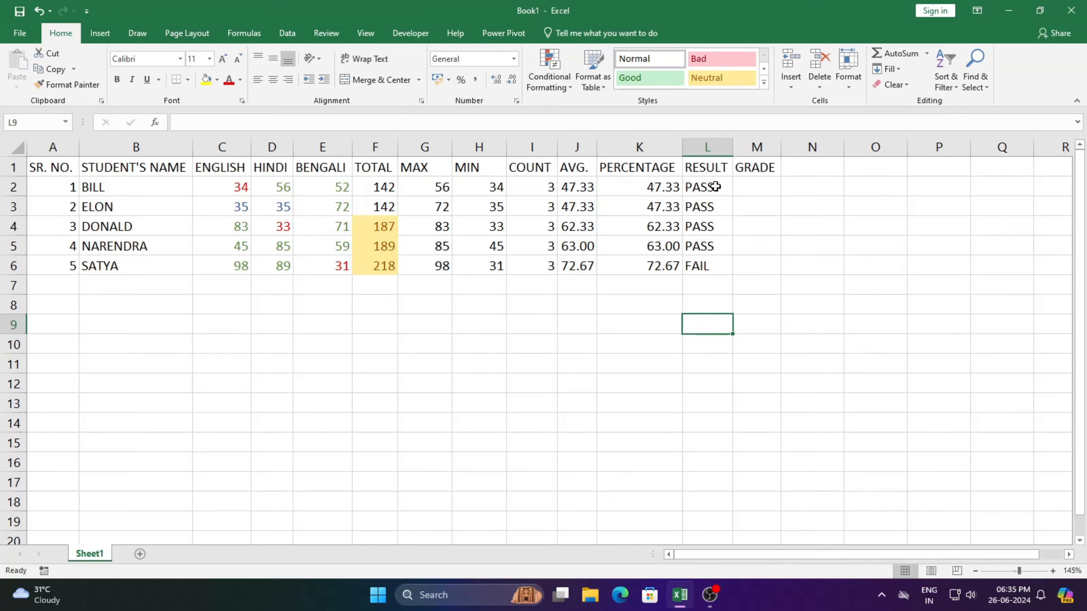
# Add a Text That Contains rule for PASS with Green Fill with Dark Green Text to the results in L2:L6.
pyautogui.moveTo(714, 186); pyautogui.dragTo(713, 262)
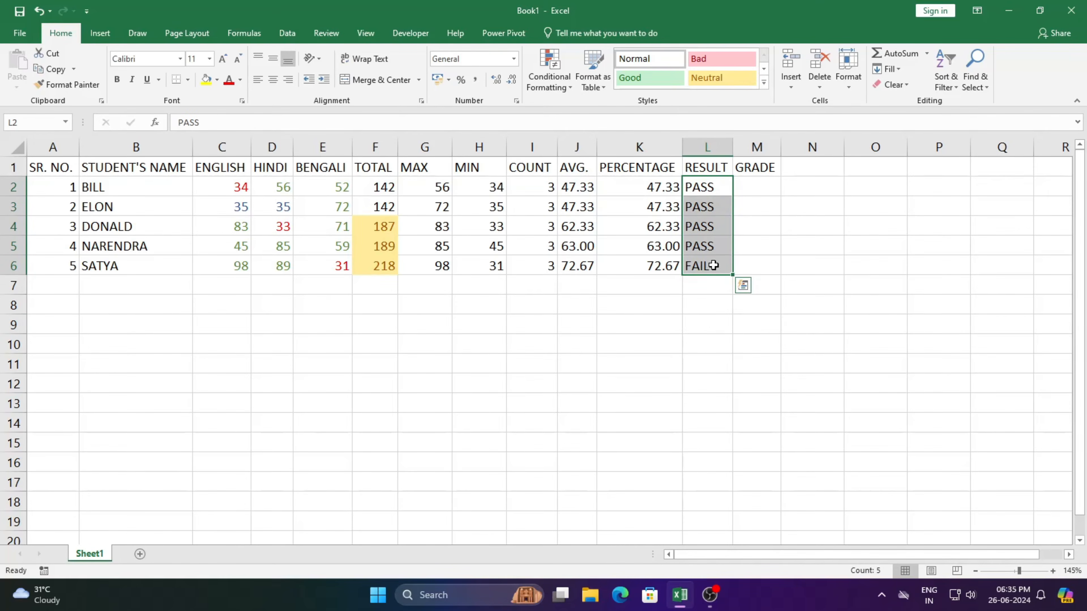
pyautogui.click(553, 84)
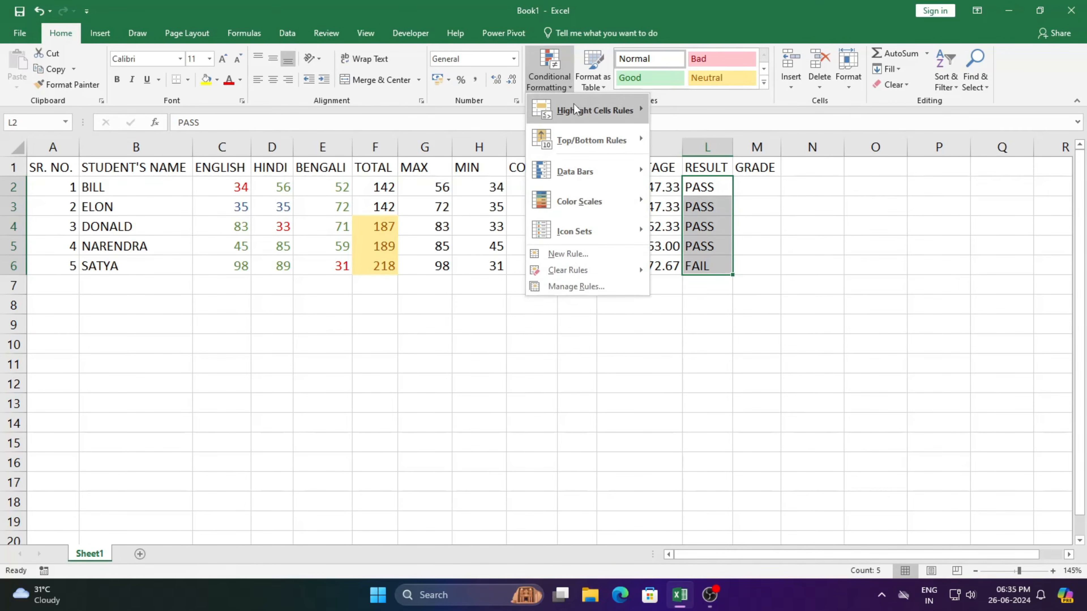
pyautogui.moveTo(577, 106)
pyautogui.click(718, 231)
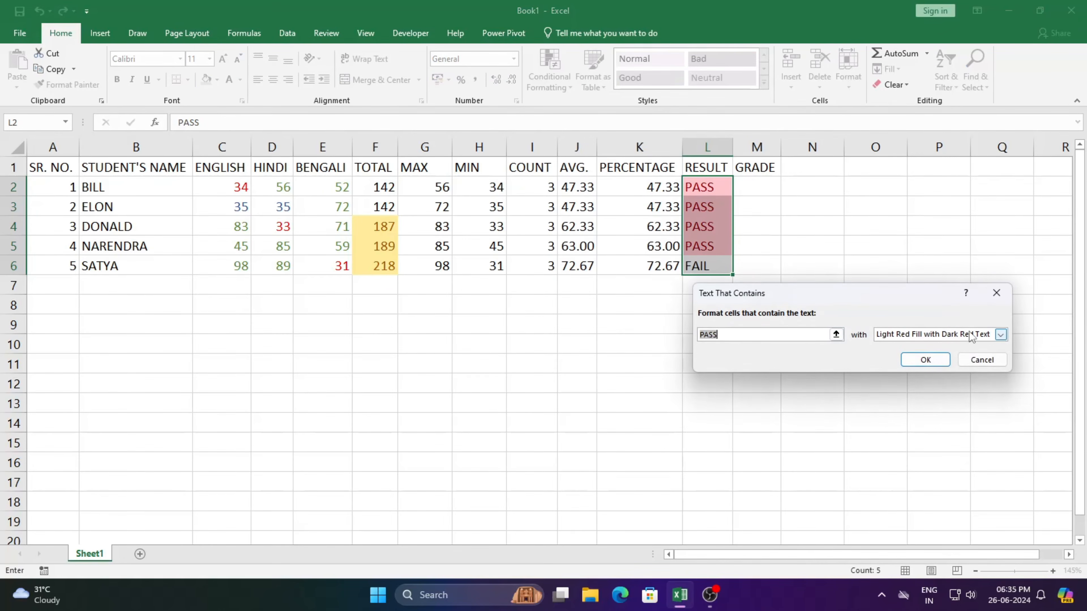
pyautogui.click(999, 335)
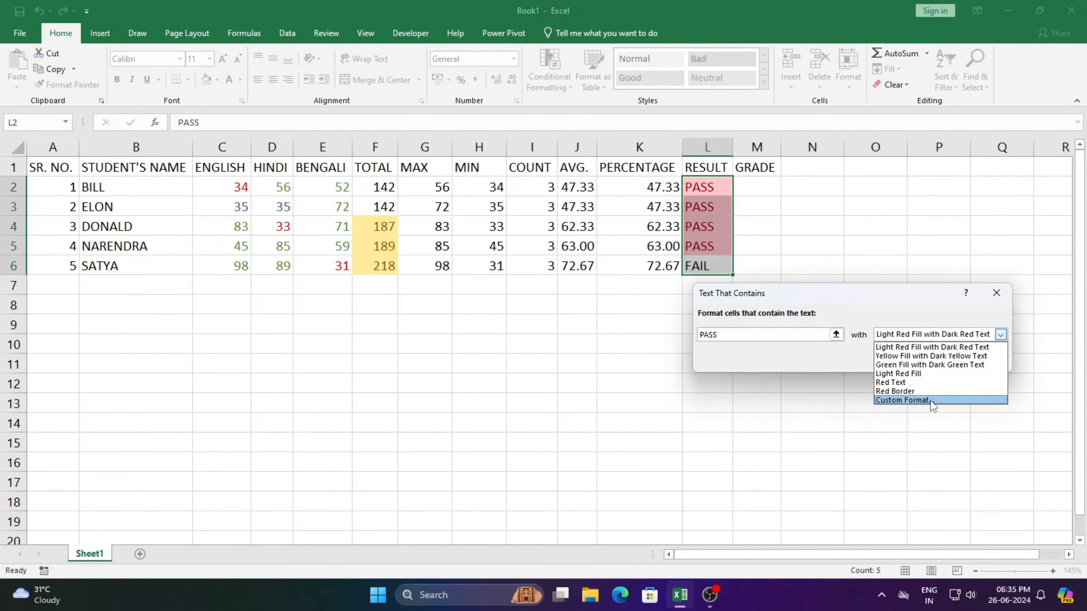
pyautogui.click(931, 365)
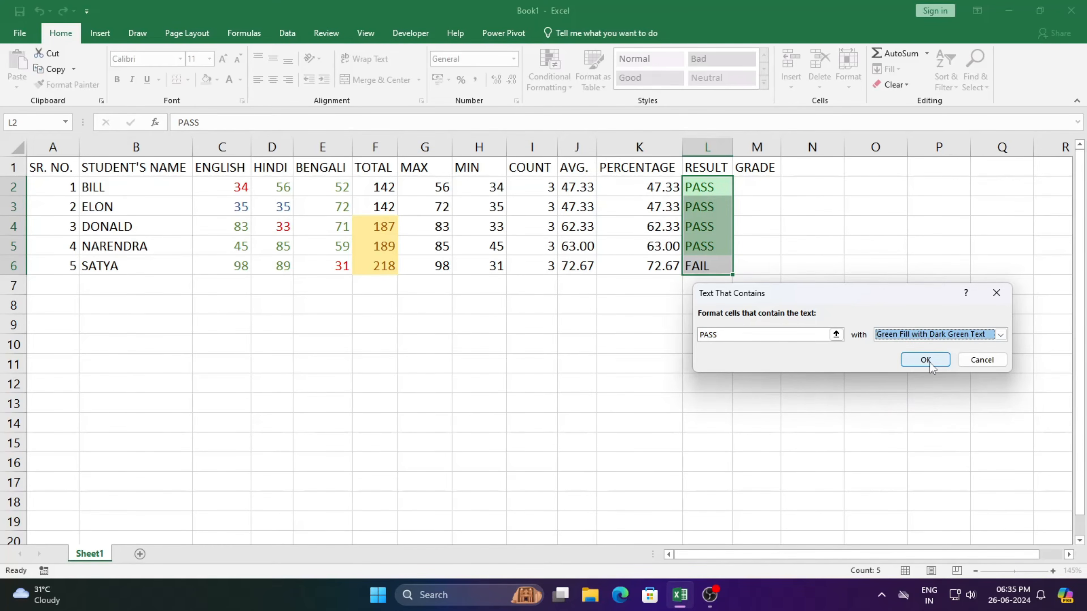
pyautogui.click(925, 360)
# Add a Text That Contains rule for FAIL with Light Red Fill with Dark Red Text to the same results.
pyautogui.click(571, 91)
pyautogui.moveTo(574, 101)
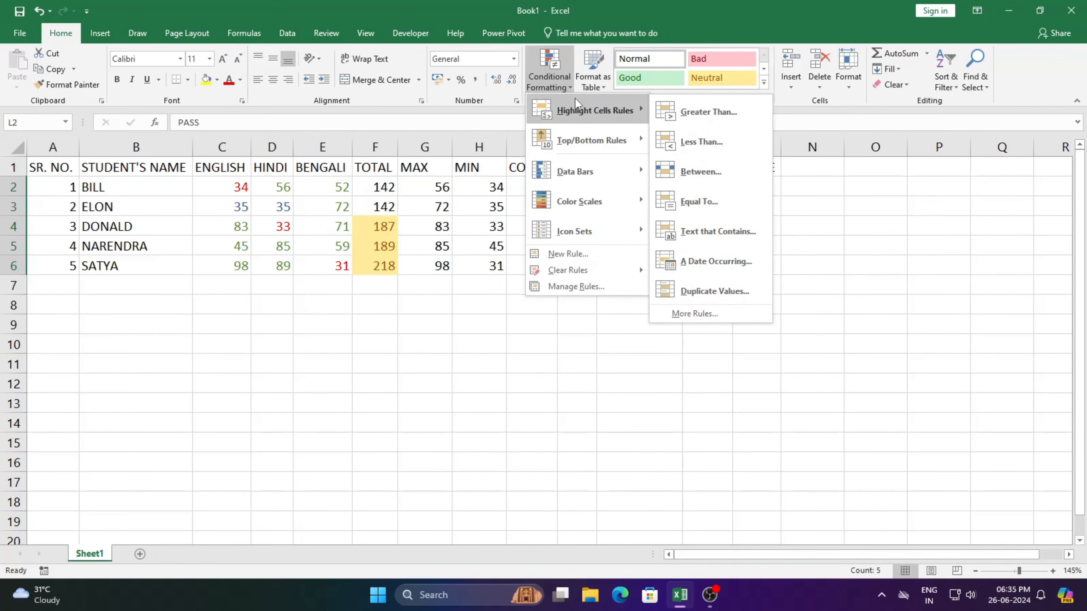
pyautogui.click(715, 229)
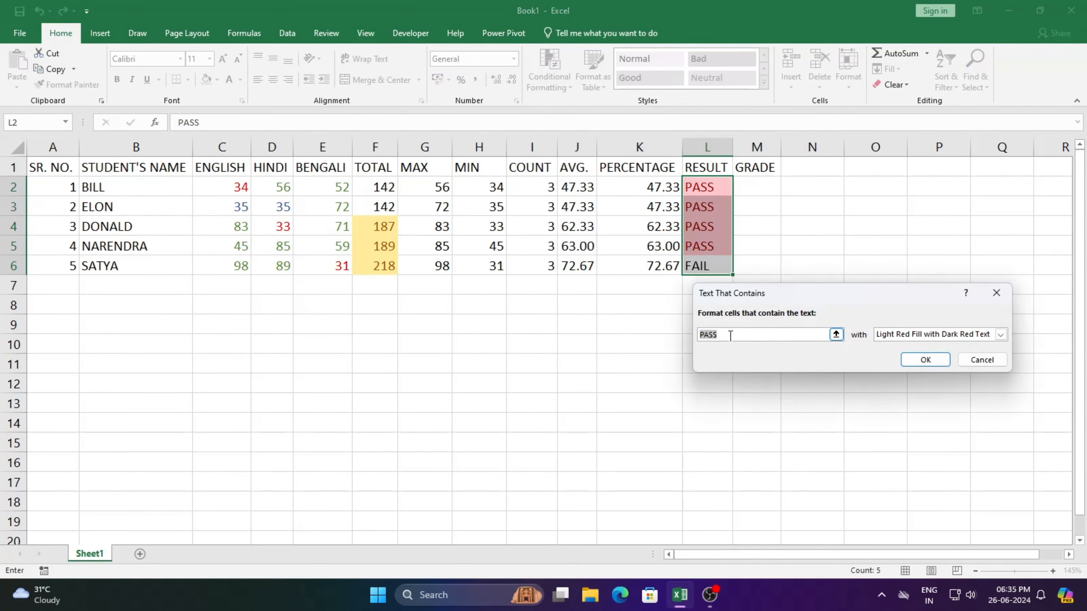
pyautogui.write('FAIL')
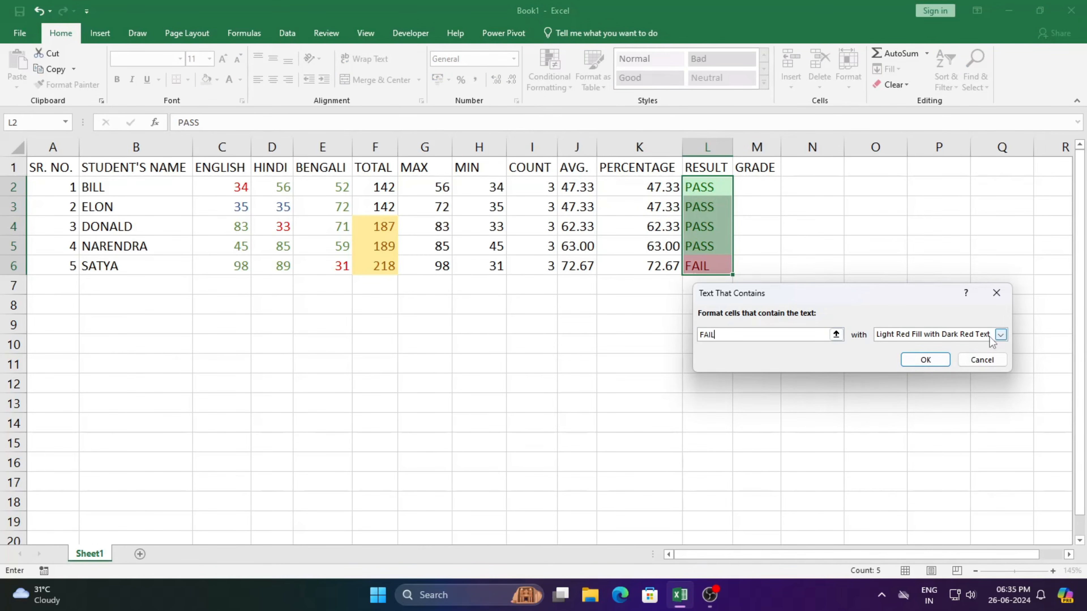
pyautogui.click(925, 359)
pyautogui.click(810, 319)
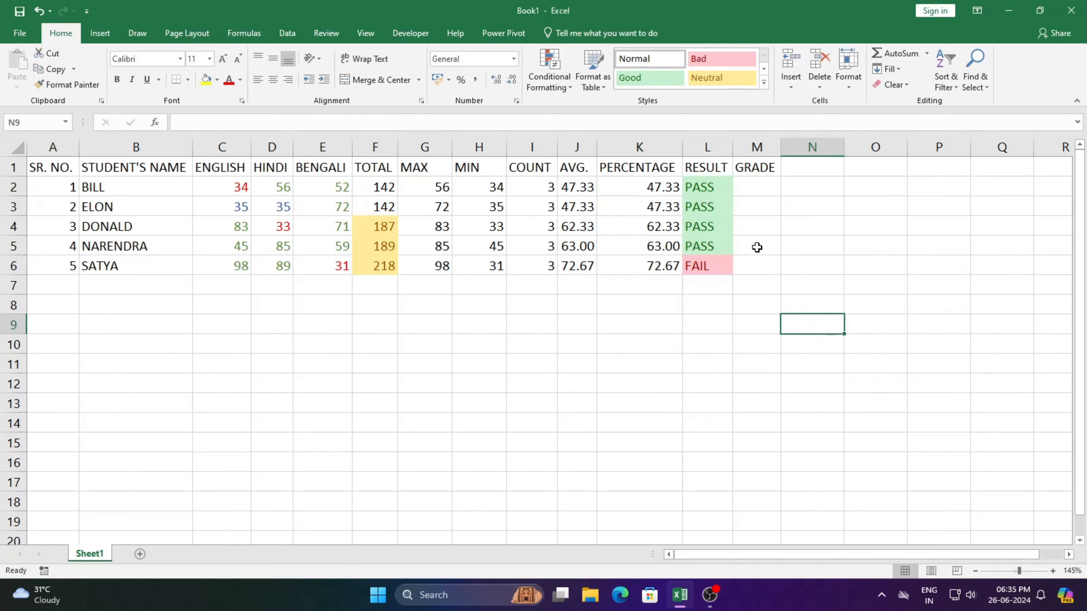
# Change the RESULT value in L3 to FAIL.
pyautogui.click(713, 207)
pyautogui.write('FAIL')
pyautogui.press('Return')
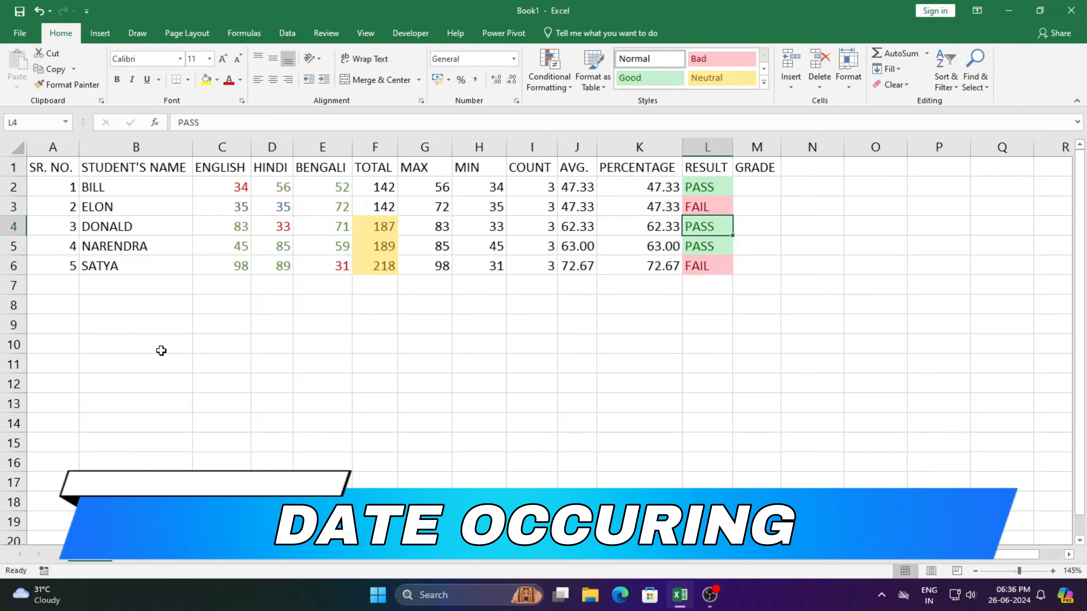
# Enter the date 26-06-2024 in B10 and fill the date series down to B15.
pyautogui.click(151, 351)
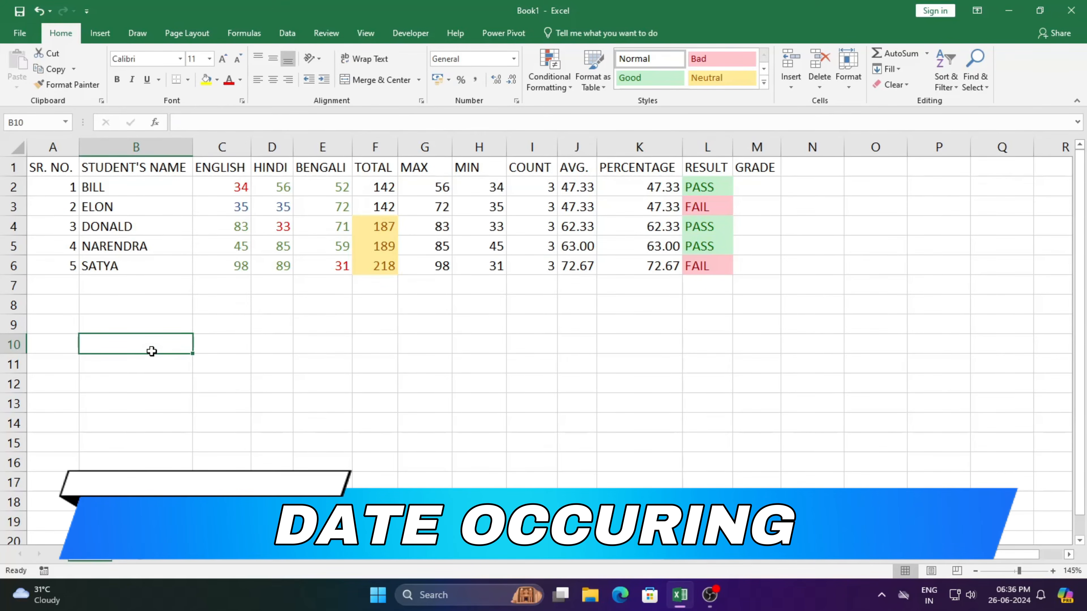
pyautogui.write('26-06-2024')
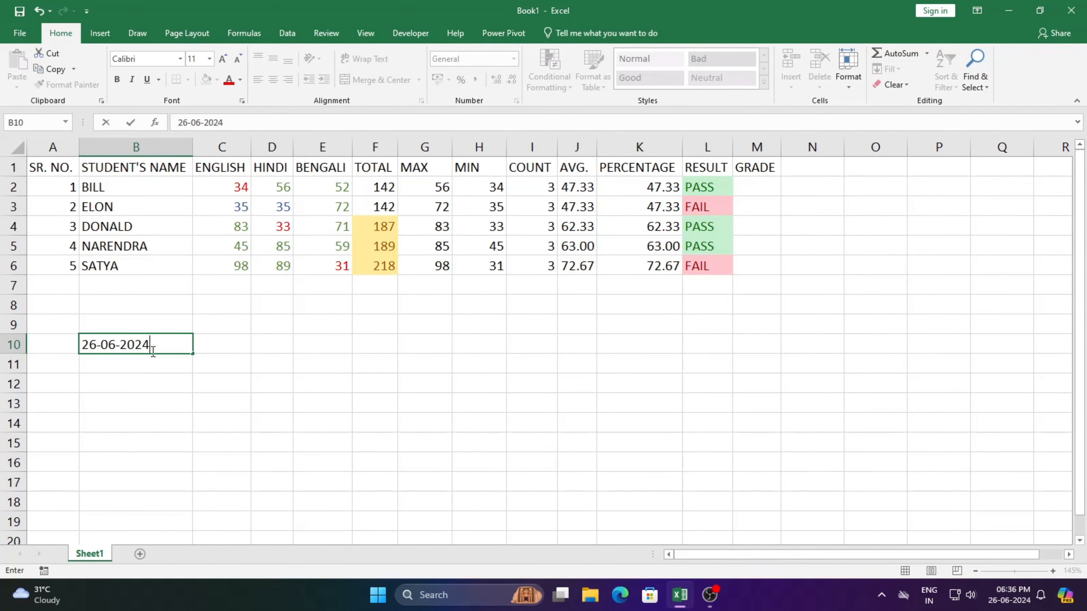
pyautogui.click(213, 398)
pyautogui.click(171, 347)
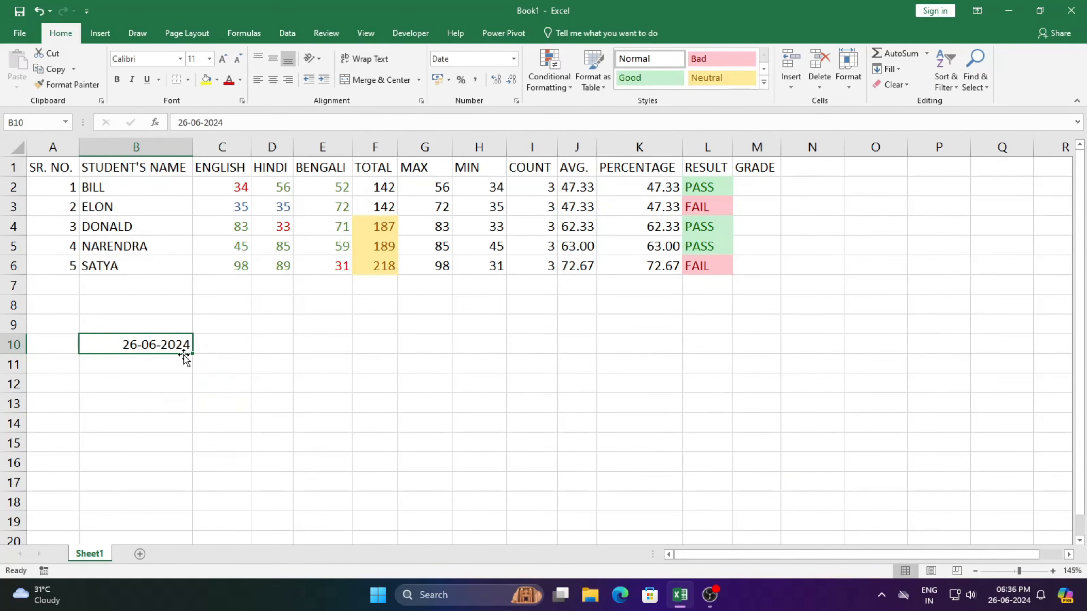
pyautogui.moveTo(192, 354); pyautogui.dragTo(193, 450)
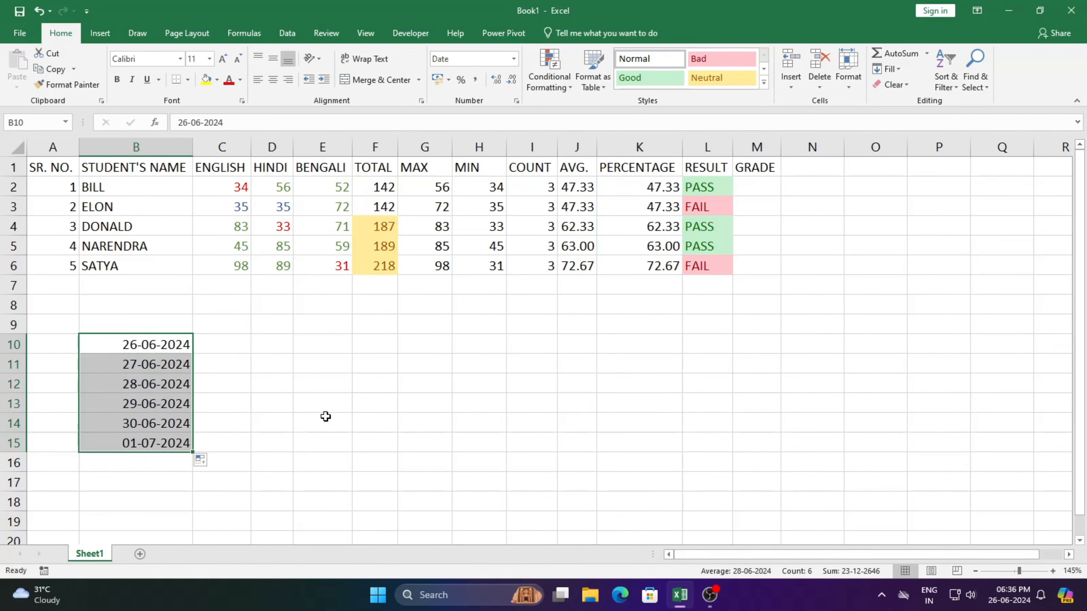
# Preview the A Date Occurring rule on B10:B15 with Tomorrow, This week and Next month, cancel it, and undo the date entries.
pyautogui.click(564, 83)
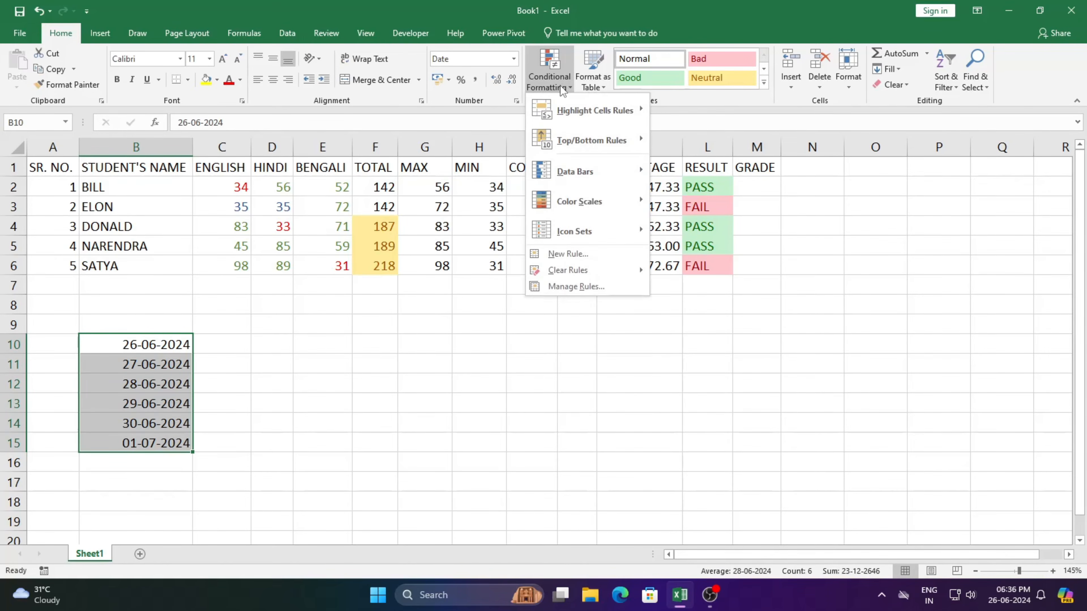
pyautogui.moveTo(596, 112)
pyautogui.click(722, 262)
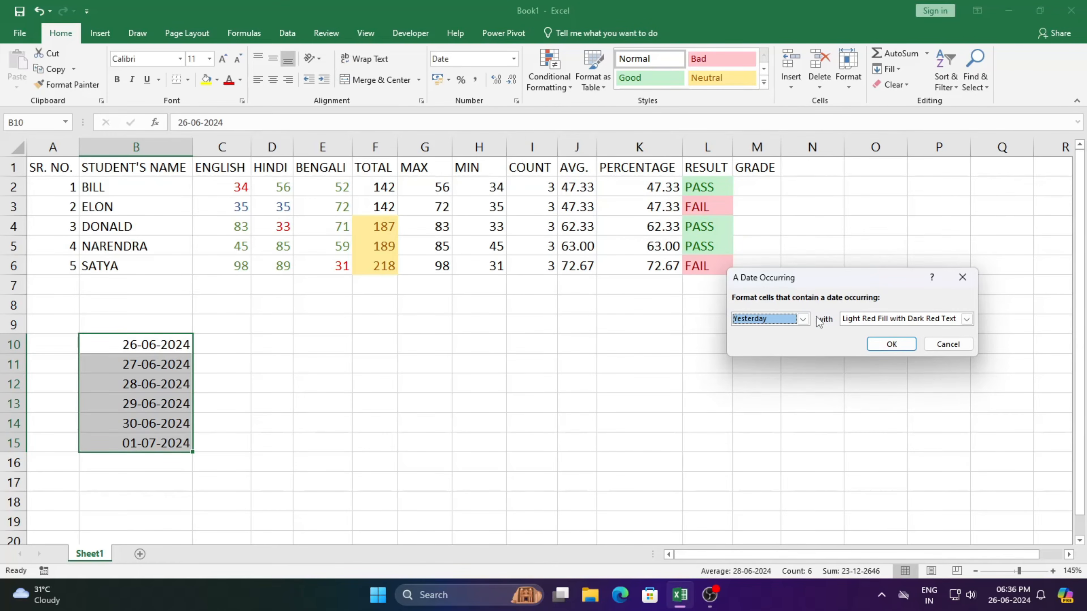
pyautogui.click(802, 319)
pyautogui.click(793, 349)
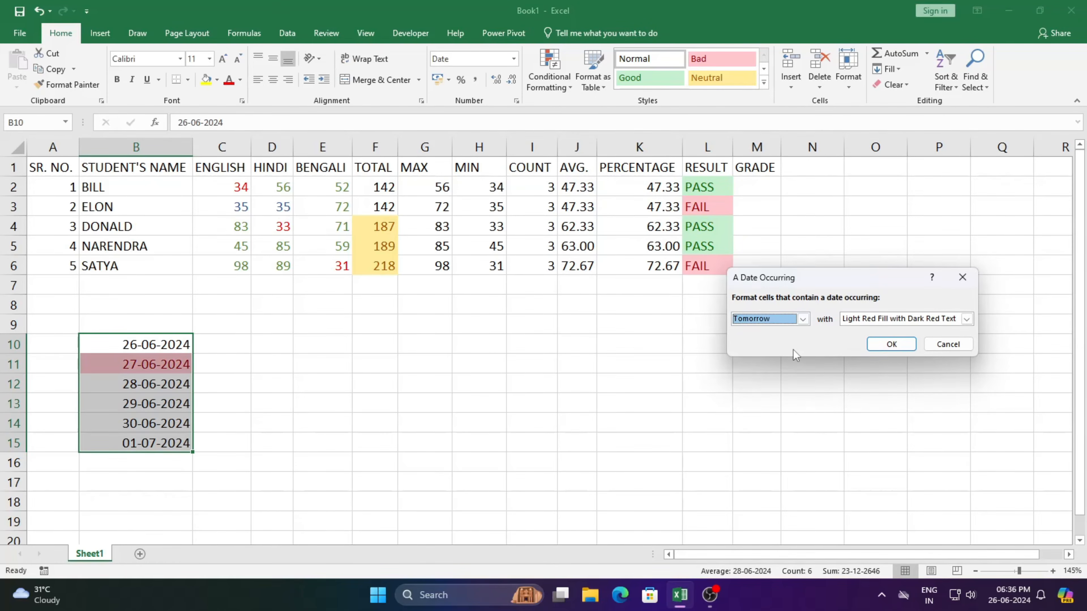
pyautogui.click(803, 319)
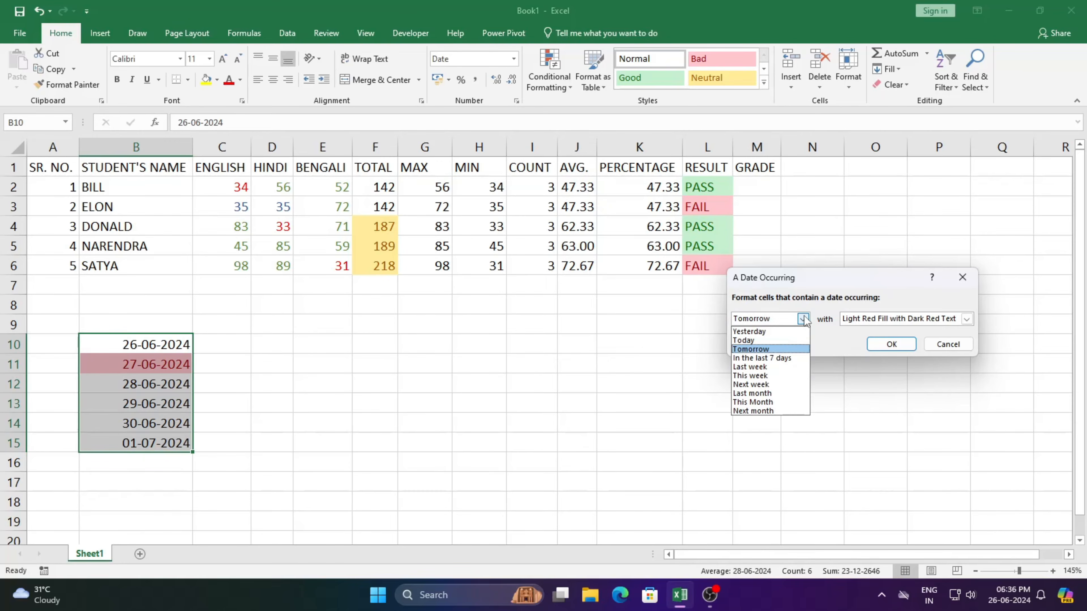
pyautogui.click(779, 377)
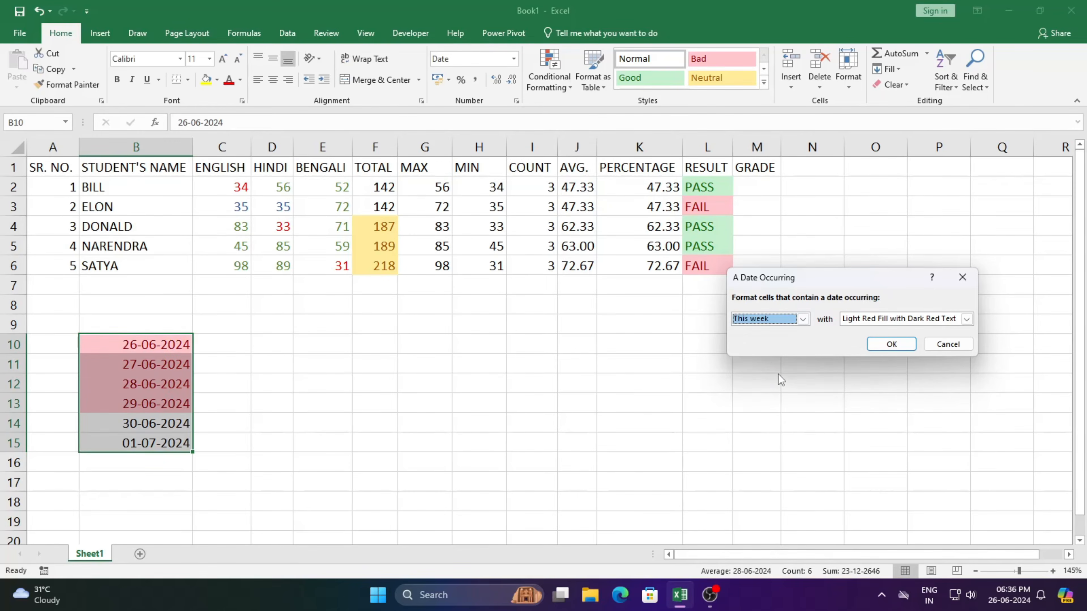
pyautogui.click(807, 321)
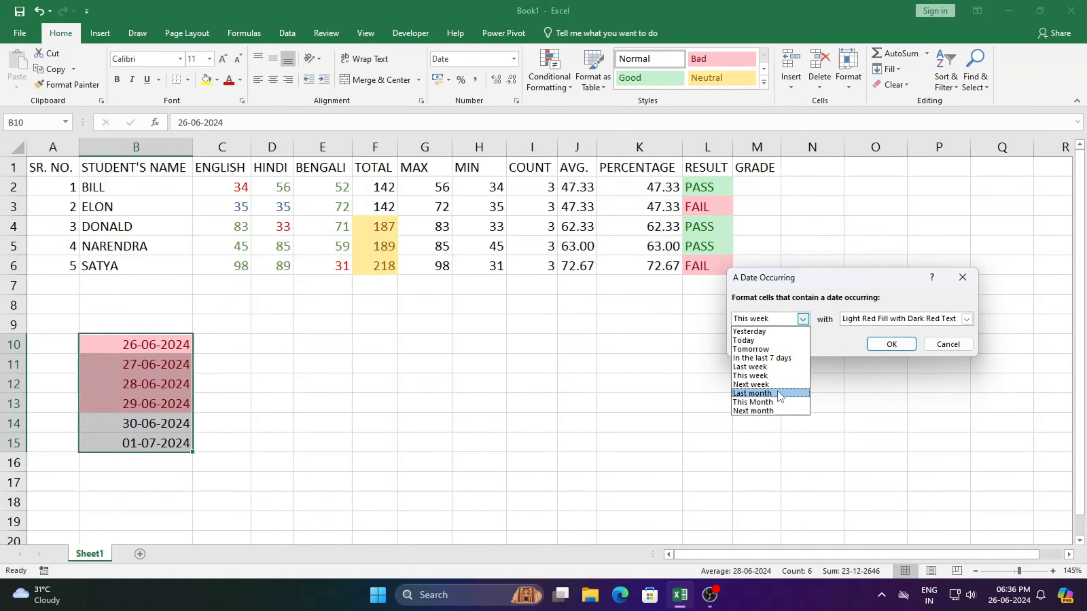
pyautogui.click(768, 411)
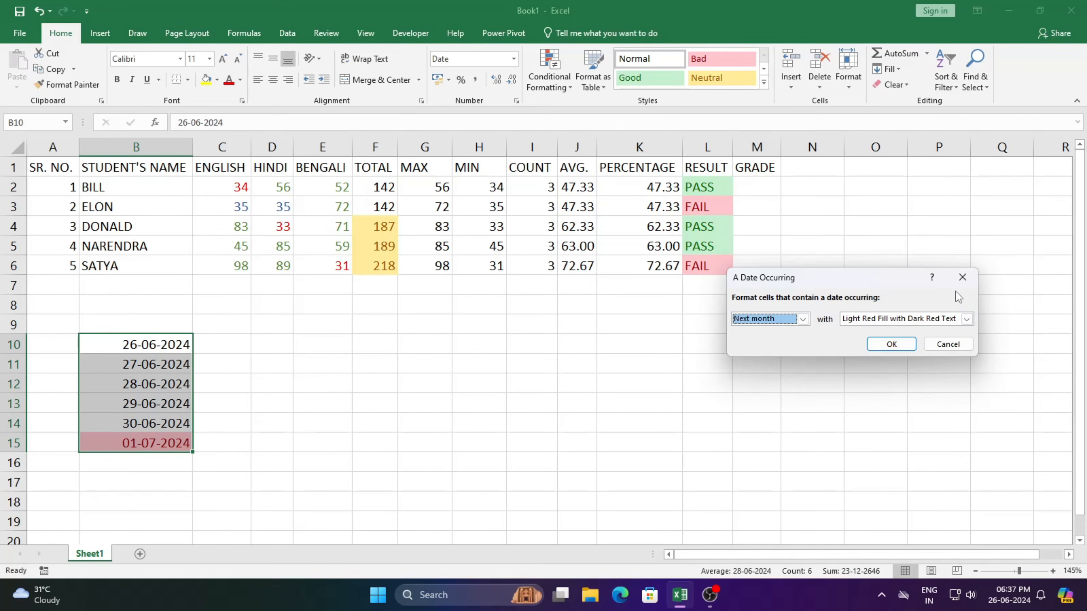
pyautogui.click(962, 277)
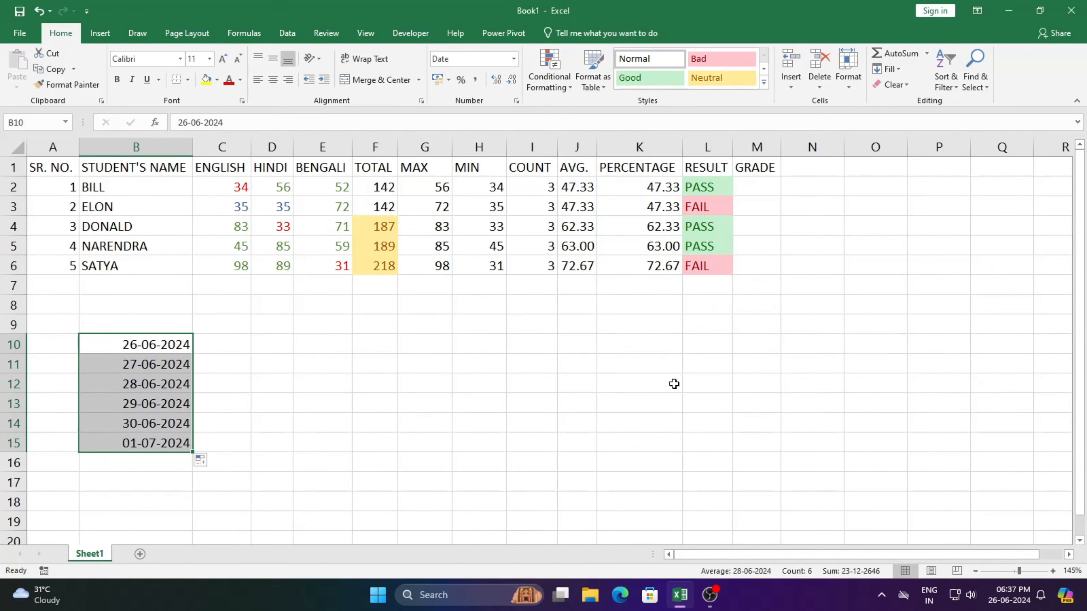
pyautogui.hotkey('ctrl', 'z')
pyautogui.hotkey('ctrl', 'z')
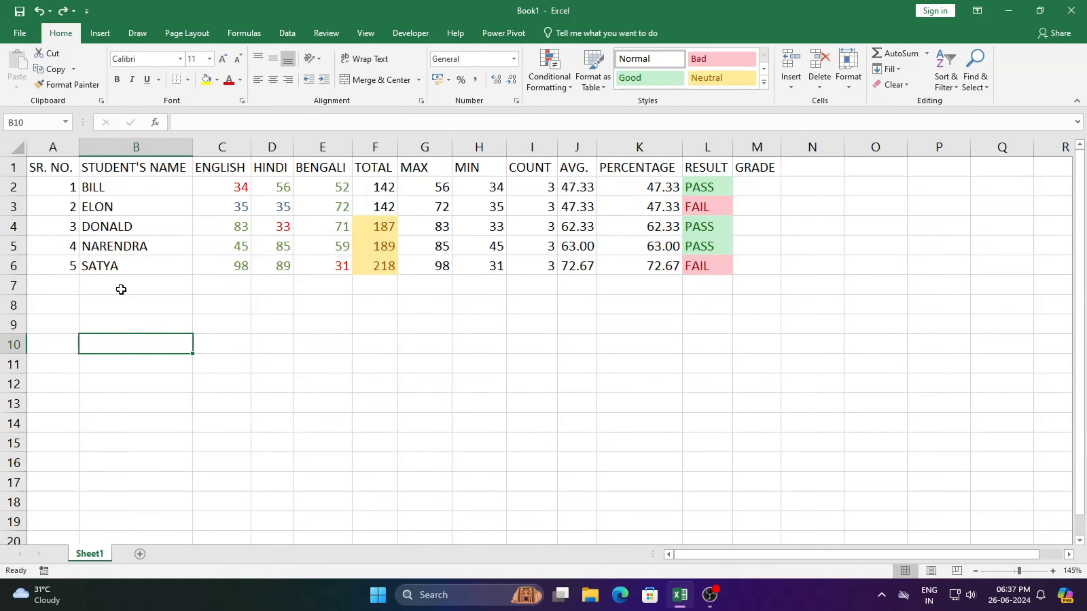
# Add a Duplicate Values rule with Light Red Fill with Dark Red Text to the whole STUDENT'S NAME column B.
pyautogui.click(141, 146)
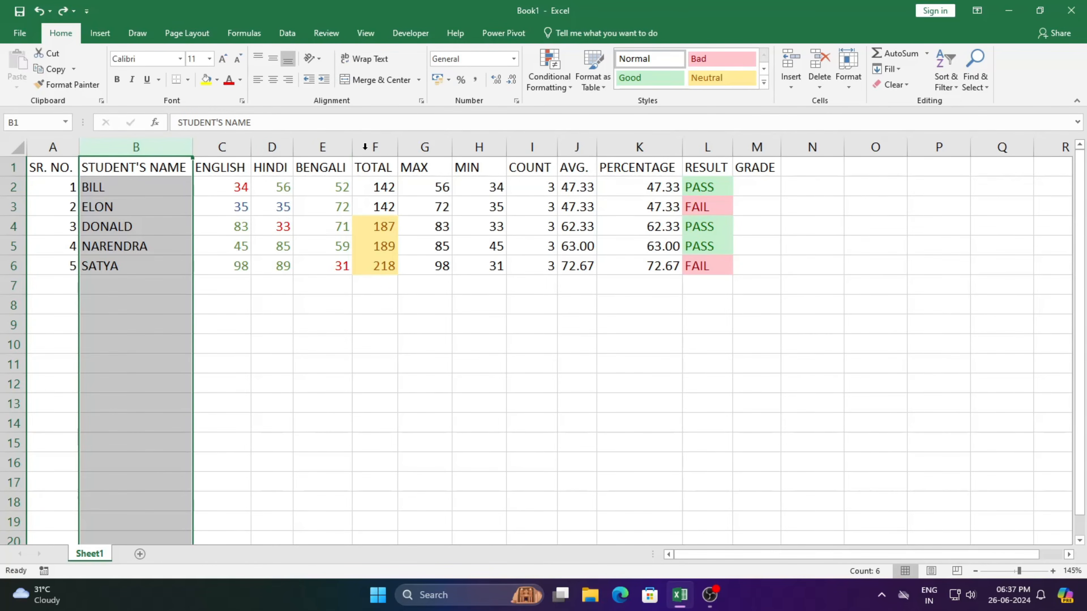
pyautogui.click(558, 90)
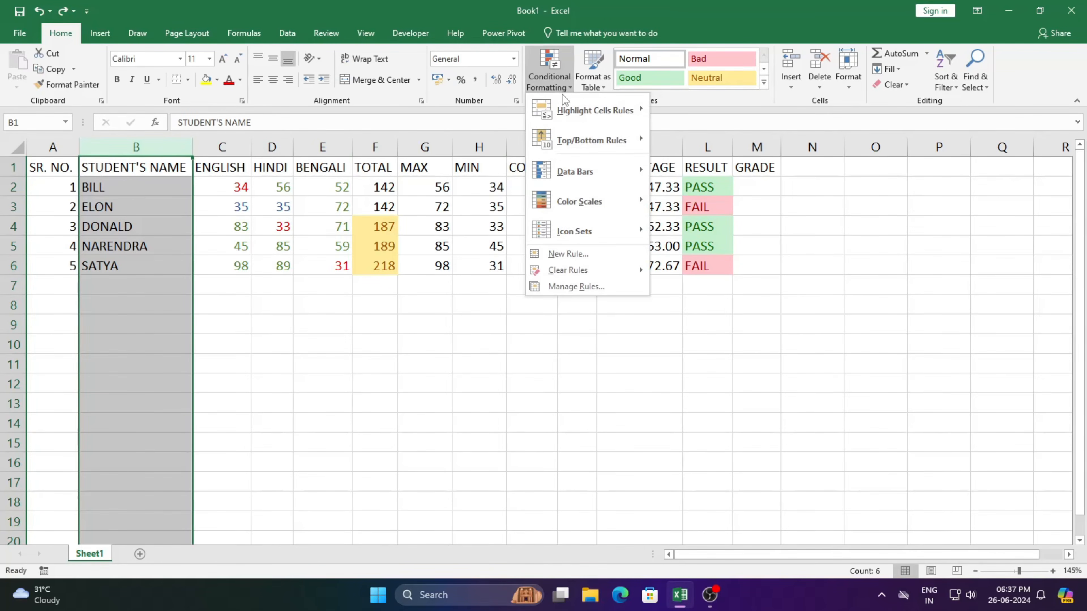
pyautogui.moveTo(621, 110)
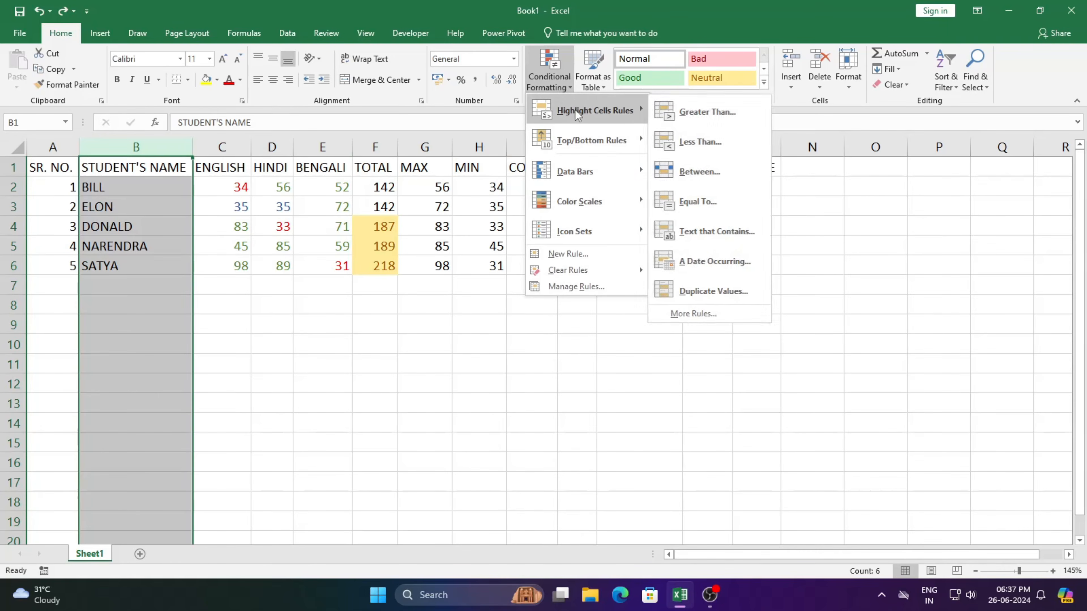
pyautogui.click(726, 291)
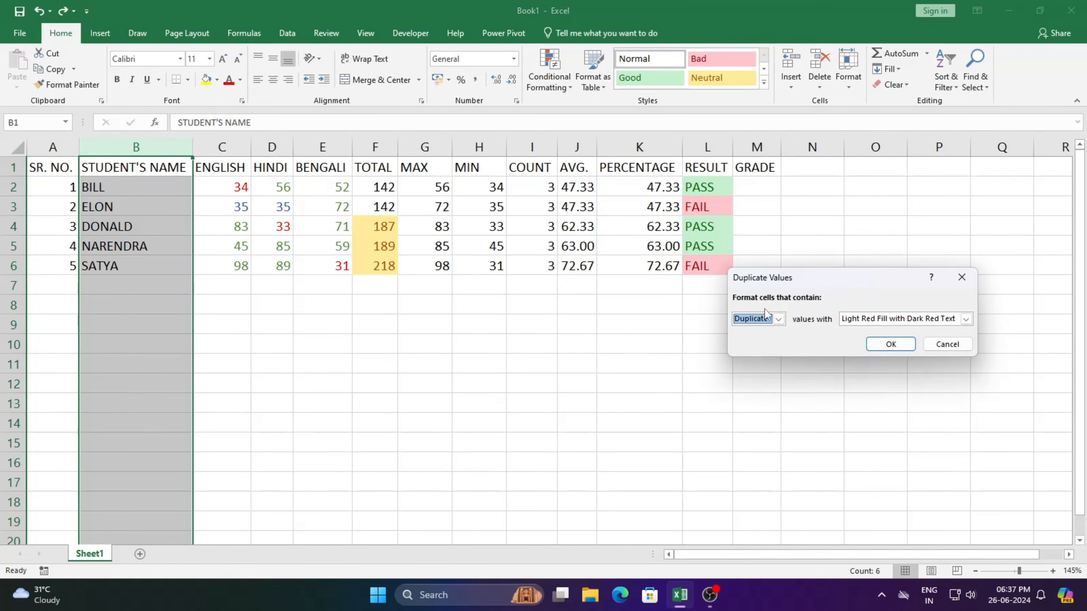
pyautogui.click(966, 319)
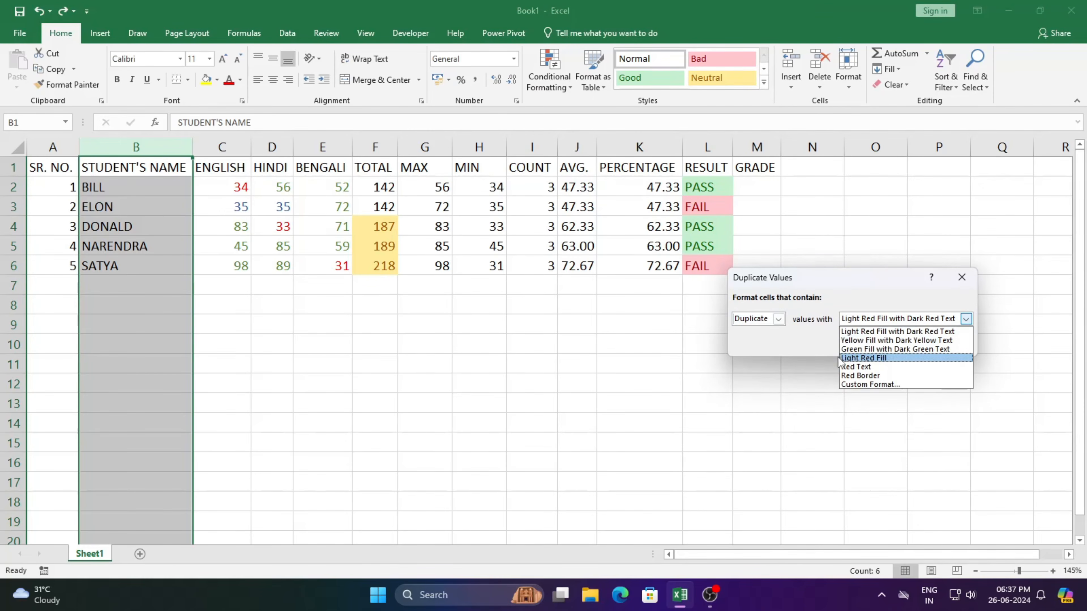
pyautogui.click(882, 318)
pyautogui.click(893, 345)
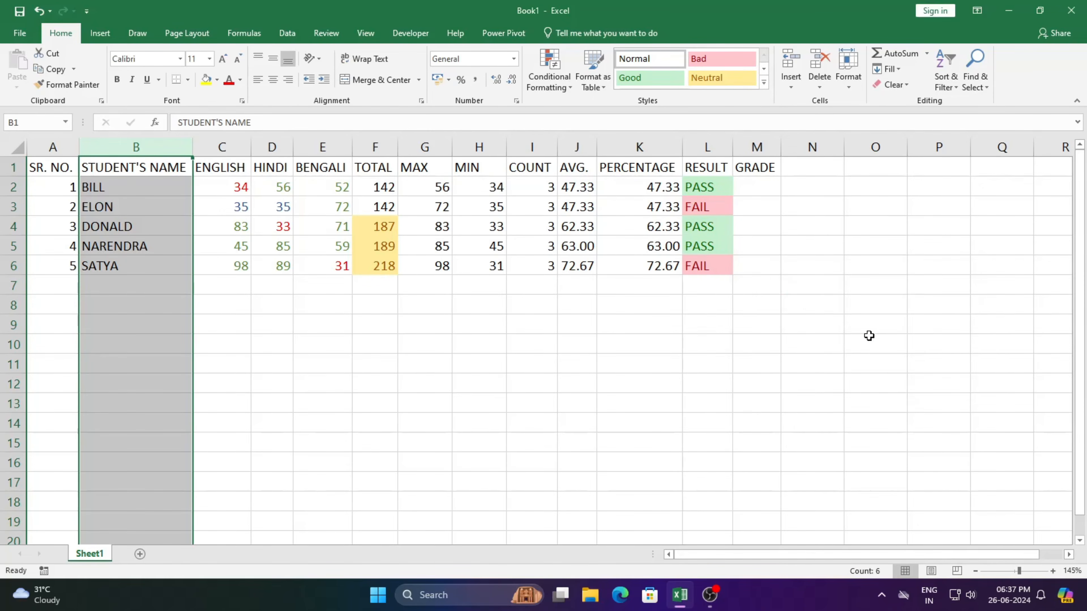
# Test the duplicate rule by repeating the names from B6, B3 and B2 in B7, B8 and B10, with a new name in B9.
pyautogui.click(112, 287)
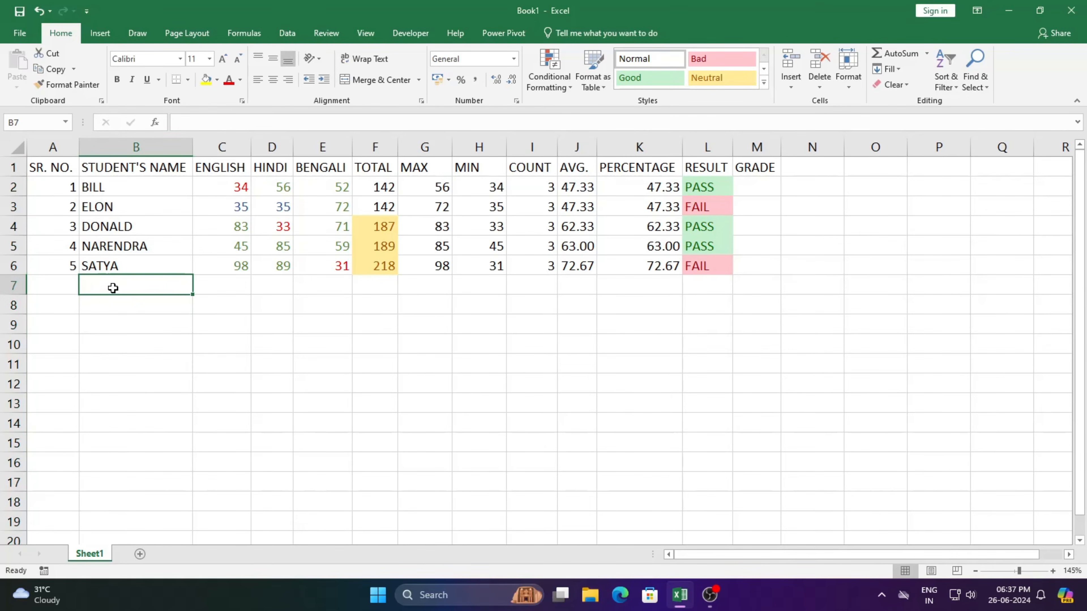
pyautogui.write('SATYA')
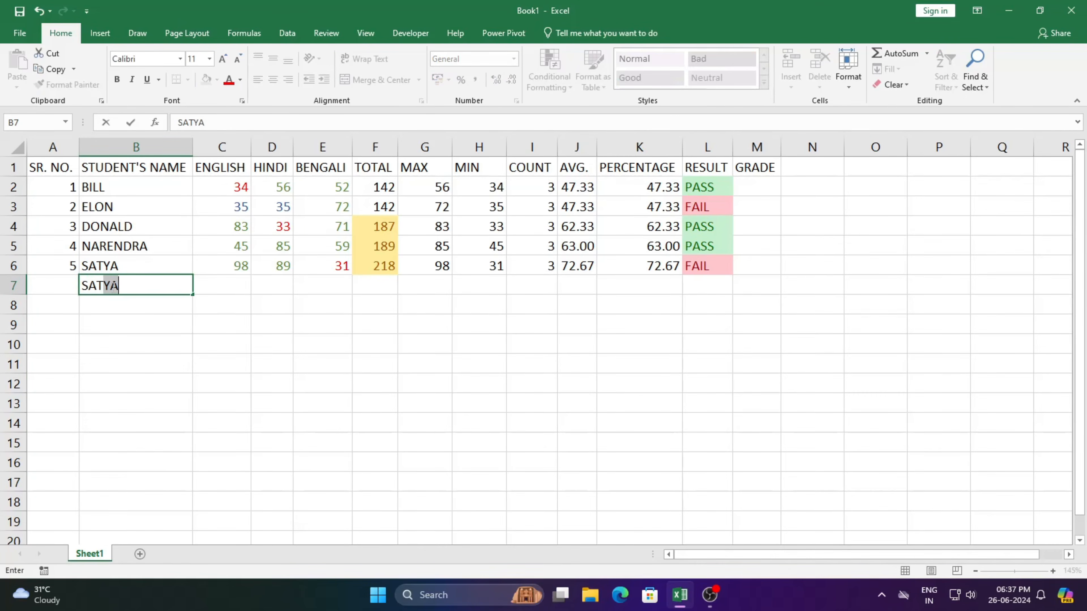
pyautogui.press('Return')
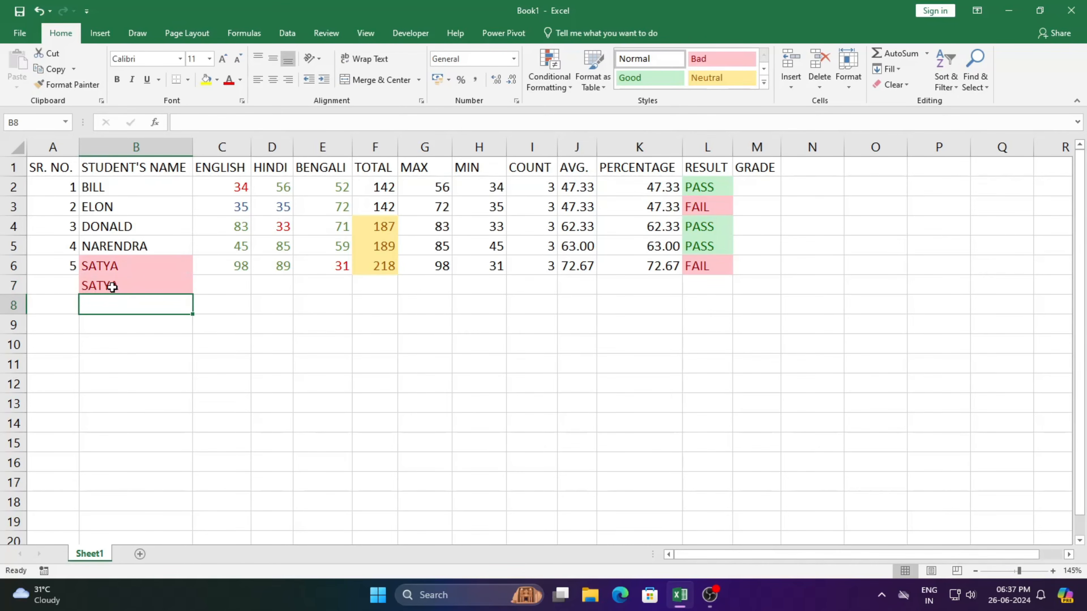
pyautogui.write('ELON')
pyautogui.press('Return')
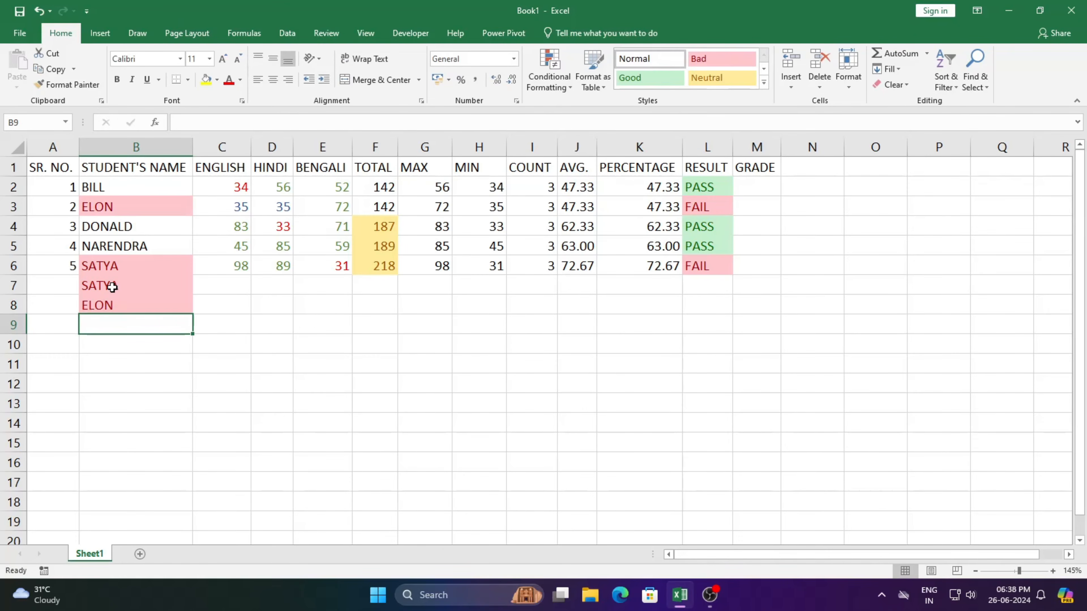
pyautogui.write('YOGI')
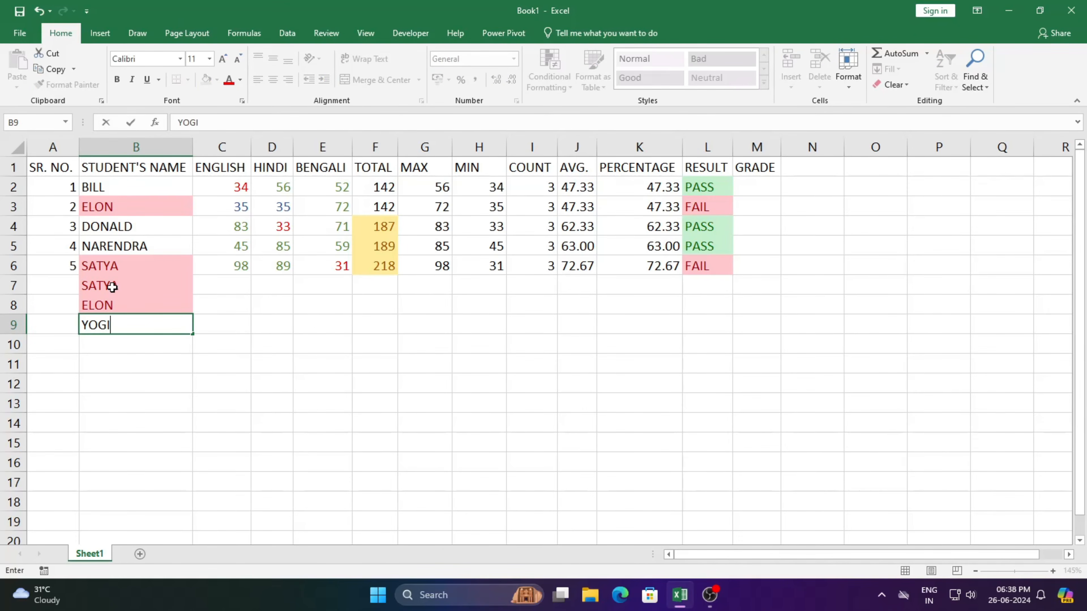
pyautogui.press('Return')
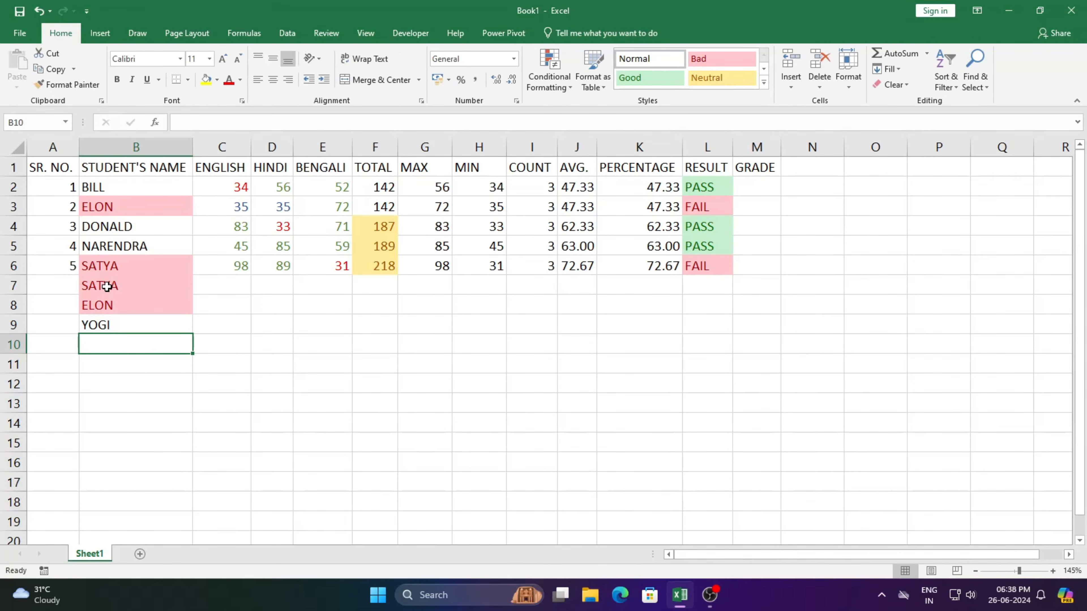
pyautogui.write('BILL')
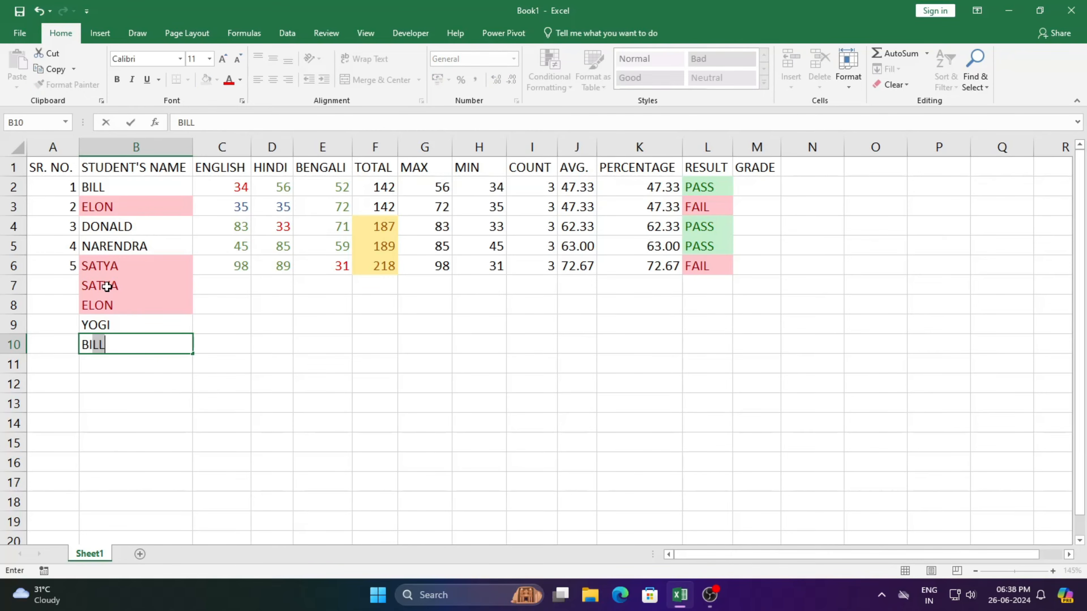
pyautogui.press('Return')
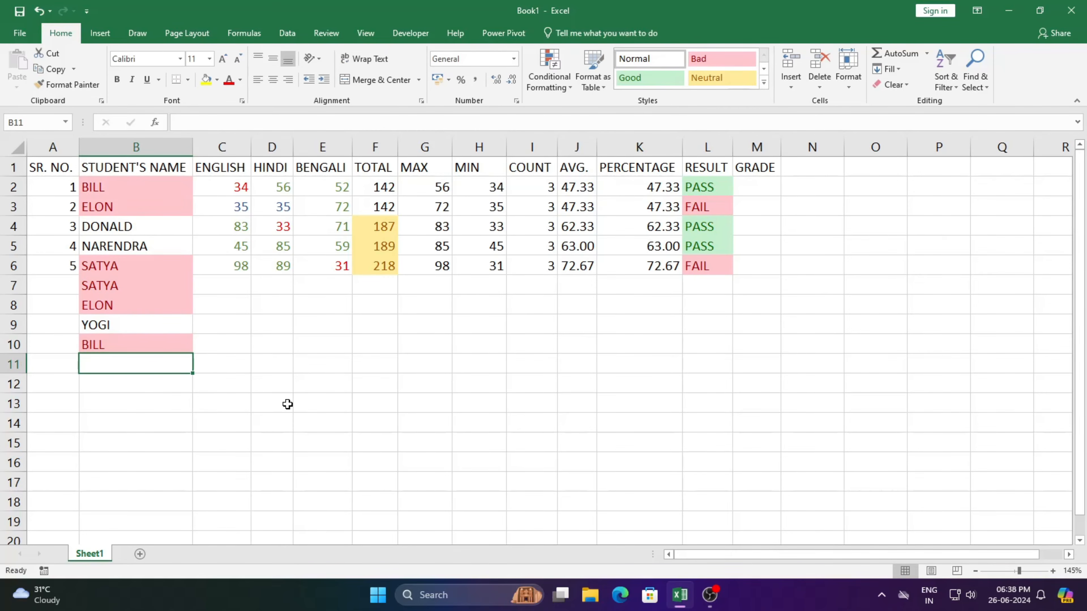
# Undo the test names entered in B7:B10.
pyautogui.hotkey('ctrl', 'z')
pyautogui.hotkey('ctrl', 'z')
pyautogui.hotkey('ctrl', 'z')
pyautogui.hotkey('ctrl', 'z')
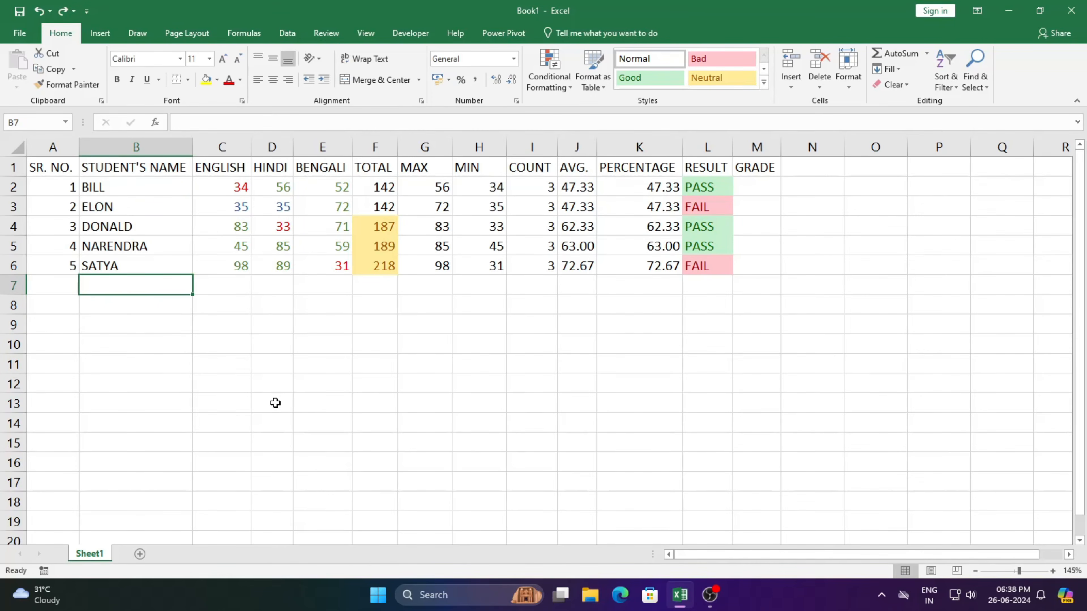
# Clear the conditional formatting rules from the ENGLISH, HINDI and BENGALI marks in C2:E6 only.
pyautogui.moveTo(230, 185); pyautogui.dragTo(325, 267)
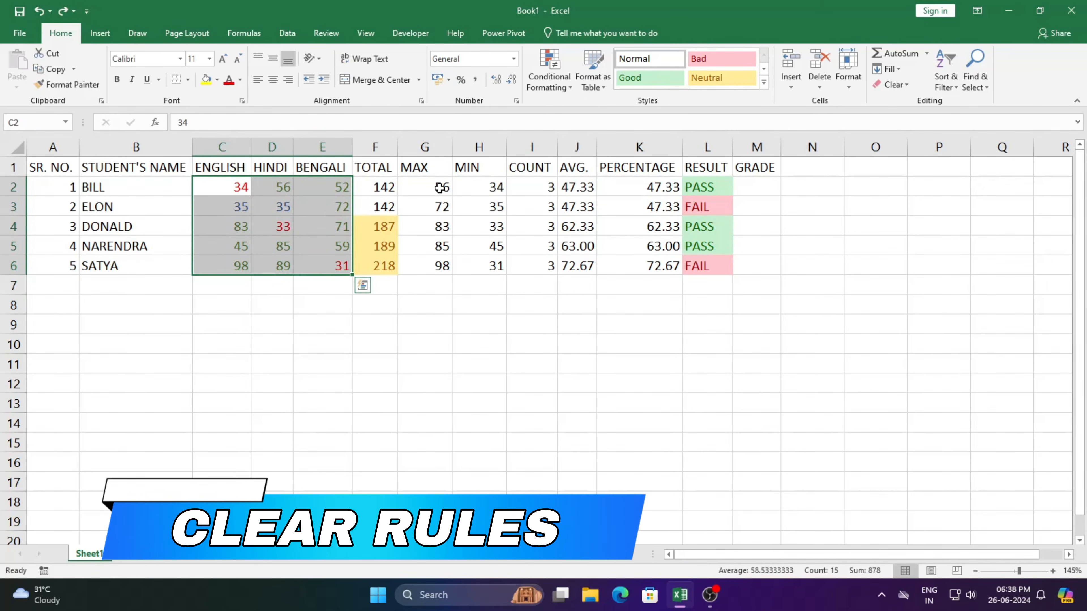
pyautogui.click(560, 84)
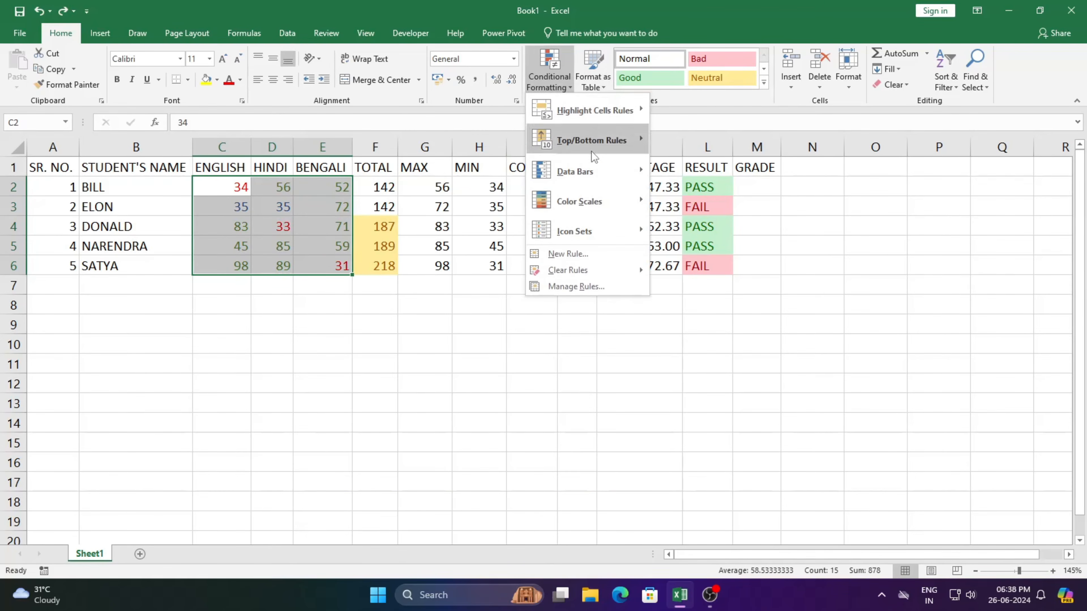
pyautogui.moveTo(630, 263)
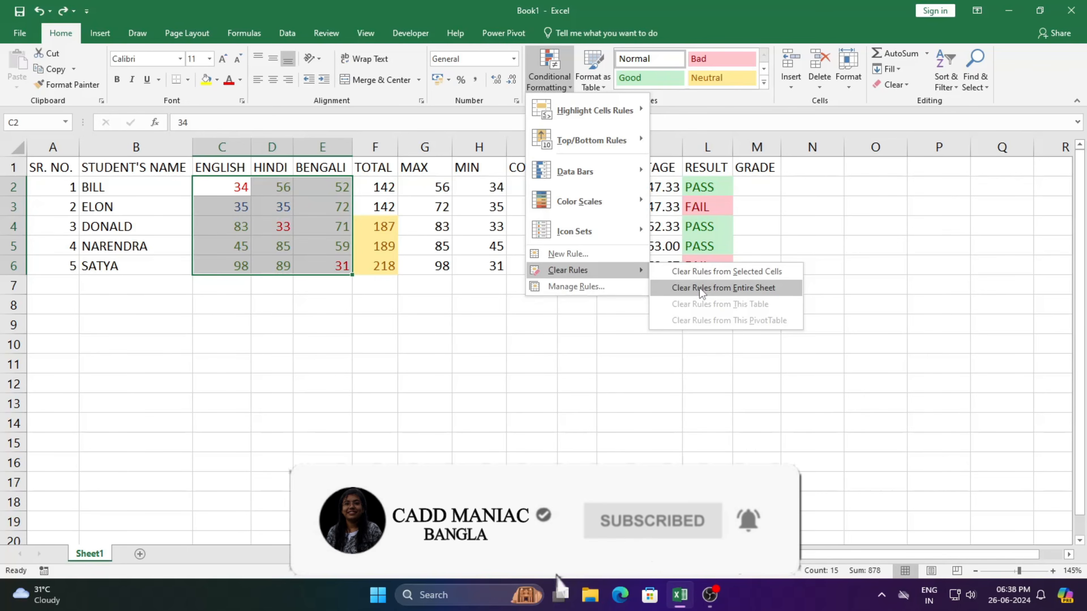
pyautogui.click(709, 272)
# Preview a Top 10 Items rule on the marks in C2:E6, set its item count to 1, and cancel it.
pyautogui.click(567, 84)
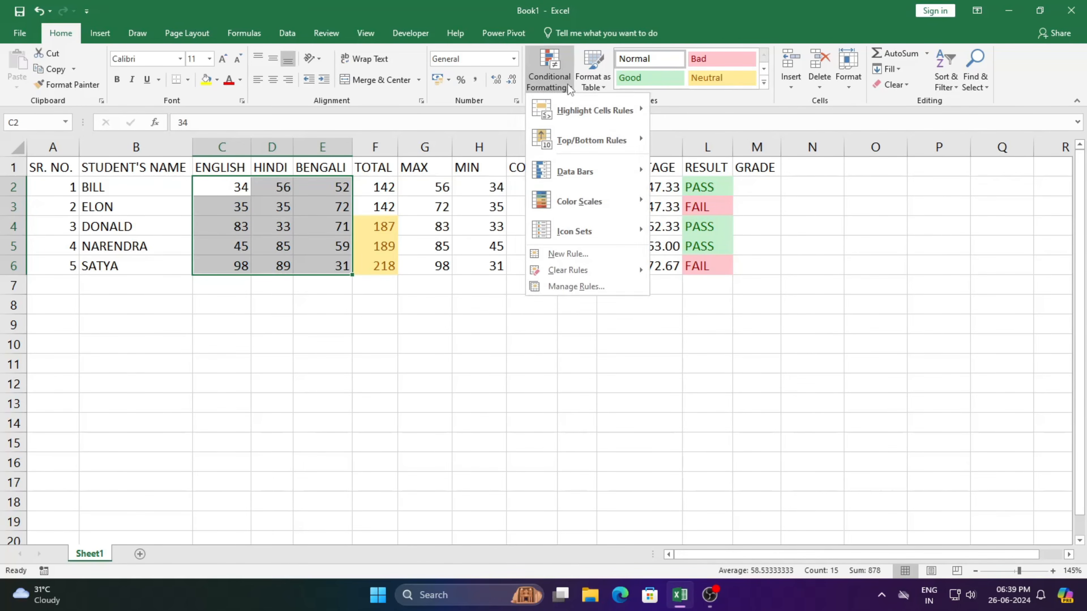
pyautogui.moveTo(596, 140)
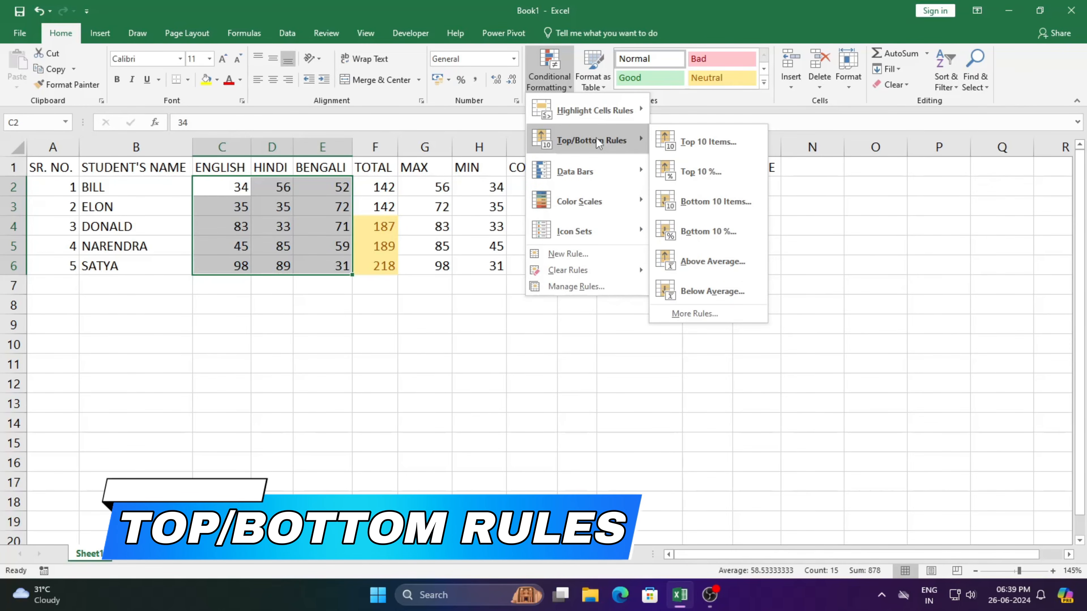
pyautogui.click(724, 142)
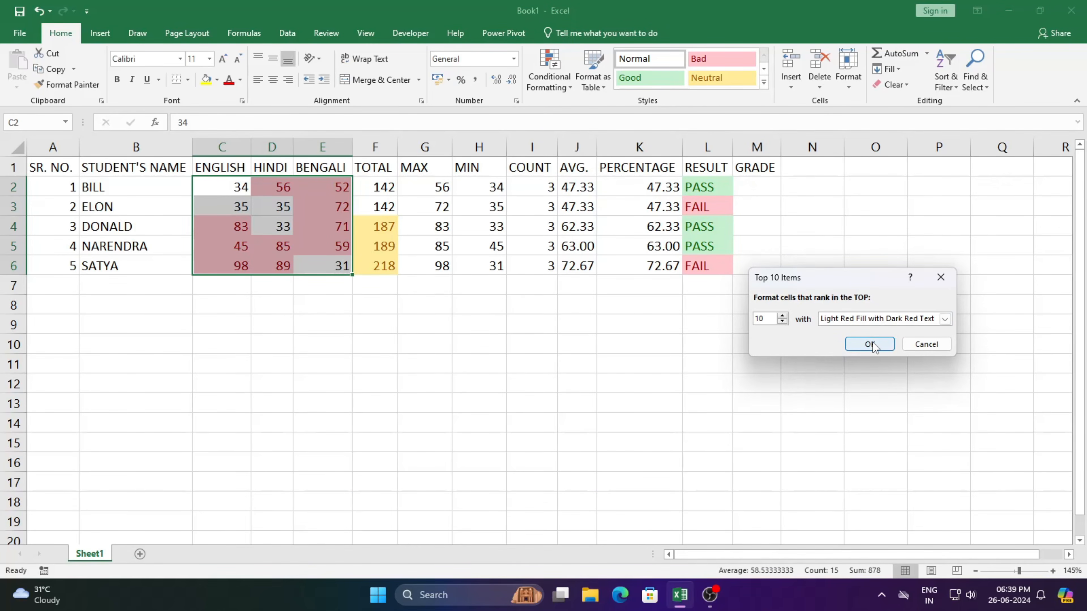
pyautogui.moveTo(767, 318); pyautogui.dragTo(719, 322)
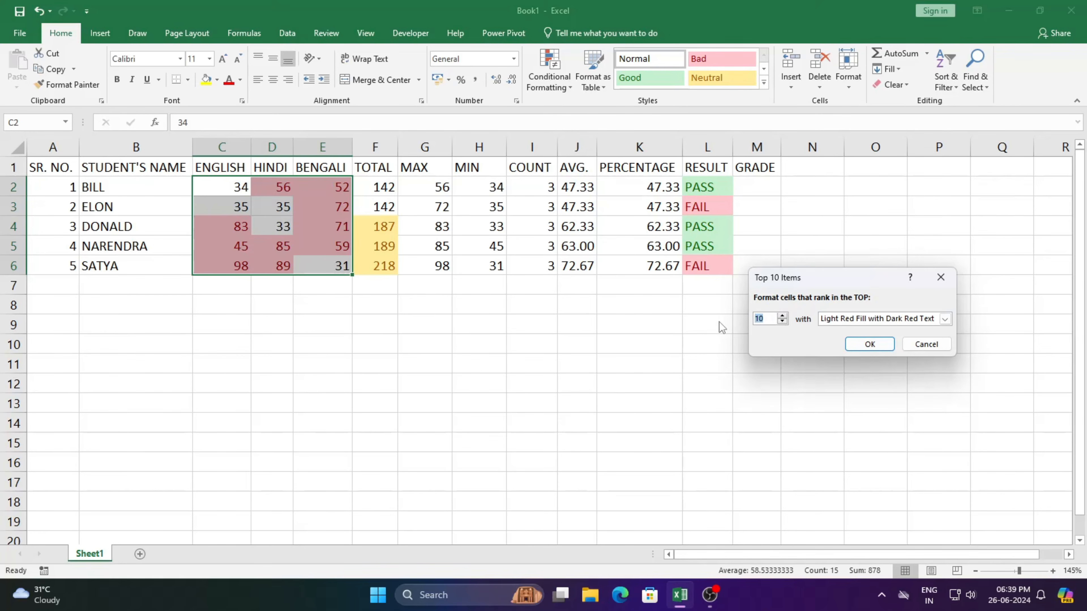
pyautogui.write('1')
pyautogui.click(925, 345)
# Preview a Top 10% rule with Light Red Fill with Dark Red Text on C2:E6 and dismiss it.
pyautogui.click(570, 87)
pyautogui.moveTo(593, 142)
pyautogui.click(721, 177)
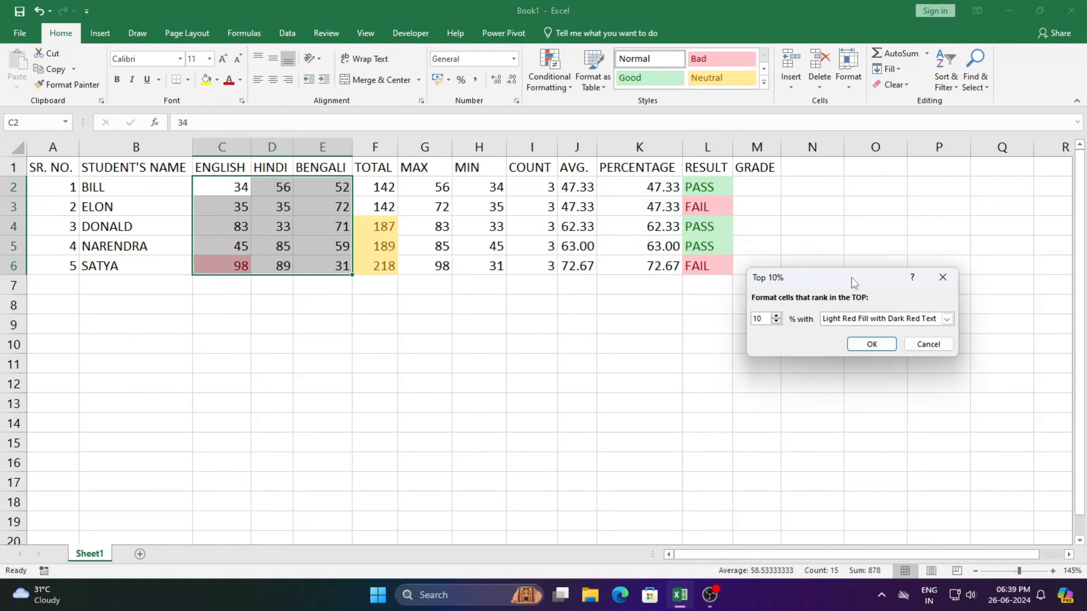
pyautogui.click(939, 276)
# Apply solid-fill red data bars to the ENGLISH, HINDI and BENGALI marks in C2:E6.
pyautogui.click(563, 84)
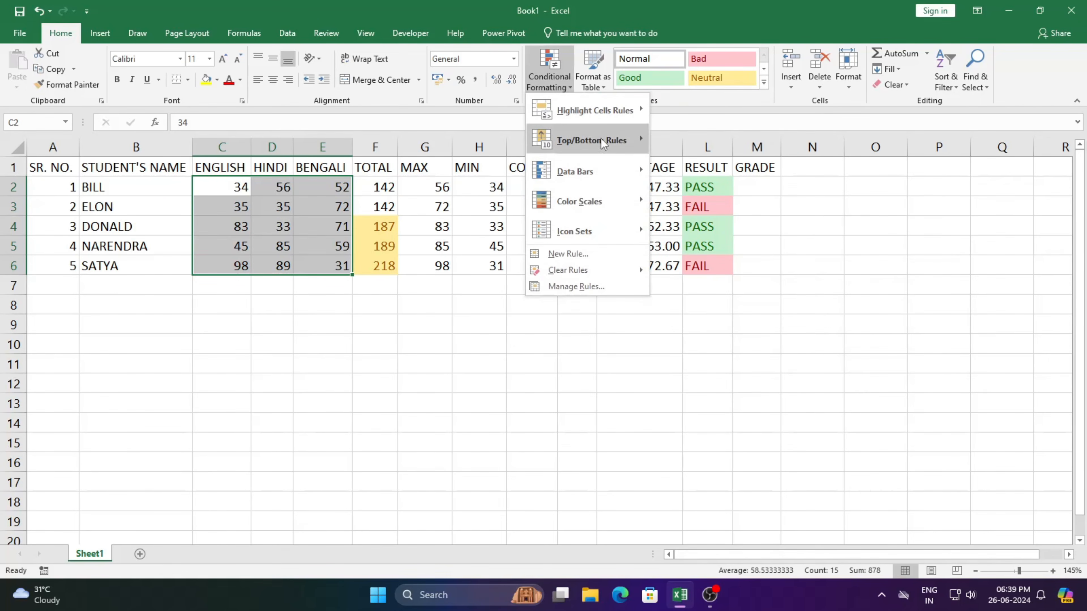
pyautogui.moveTo(601, 138)
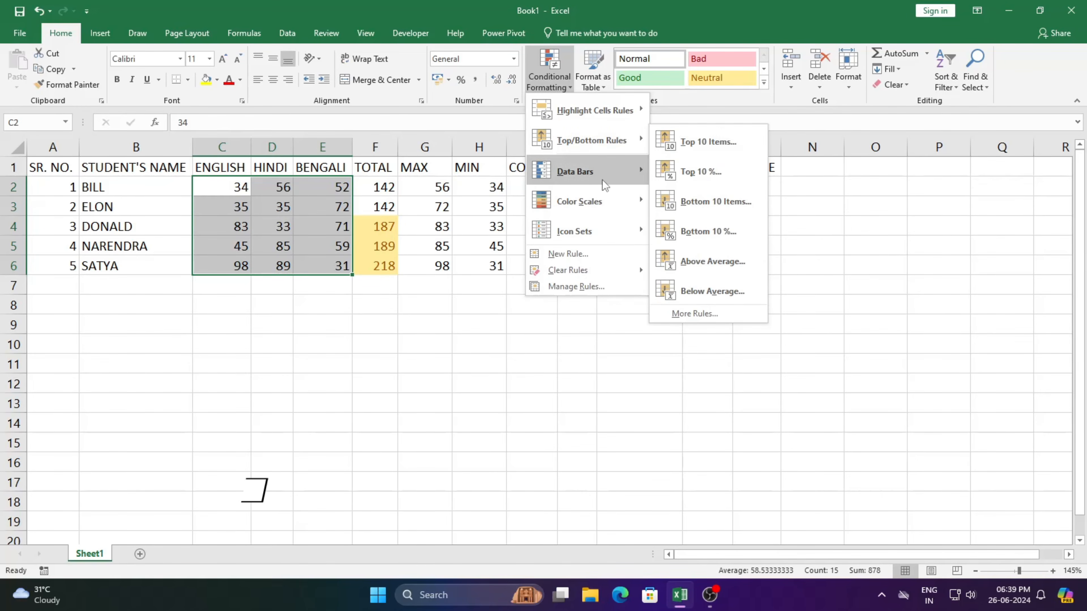
pyautogui.moveTo(584, 172)
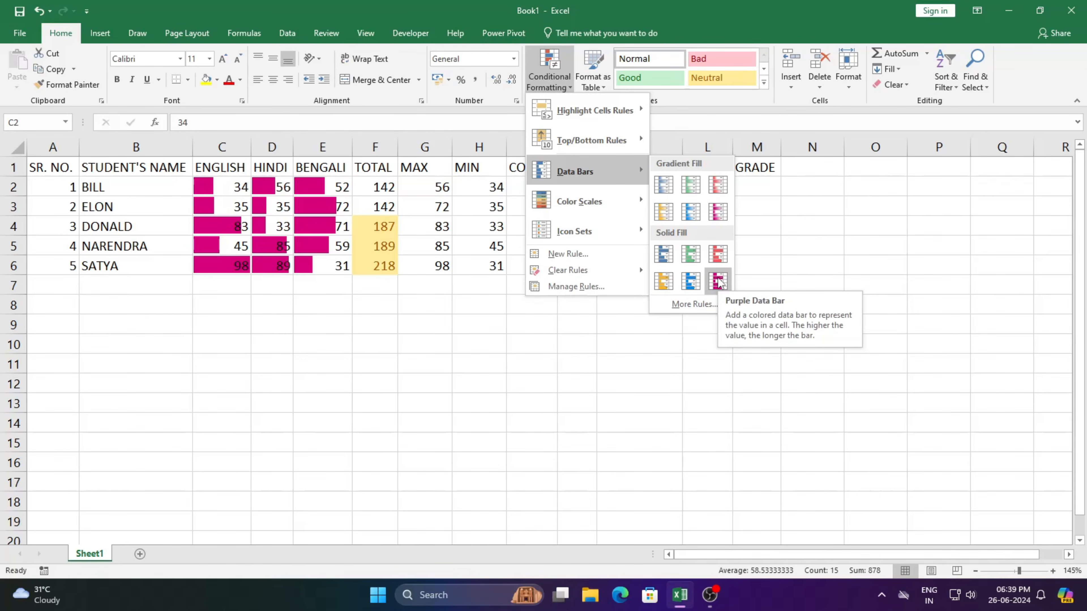
pyautogui.click(718, 254)
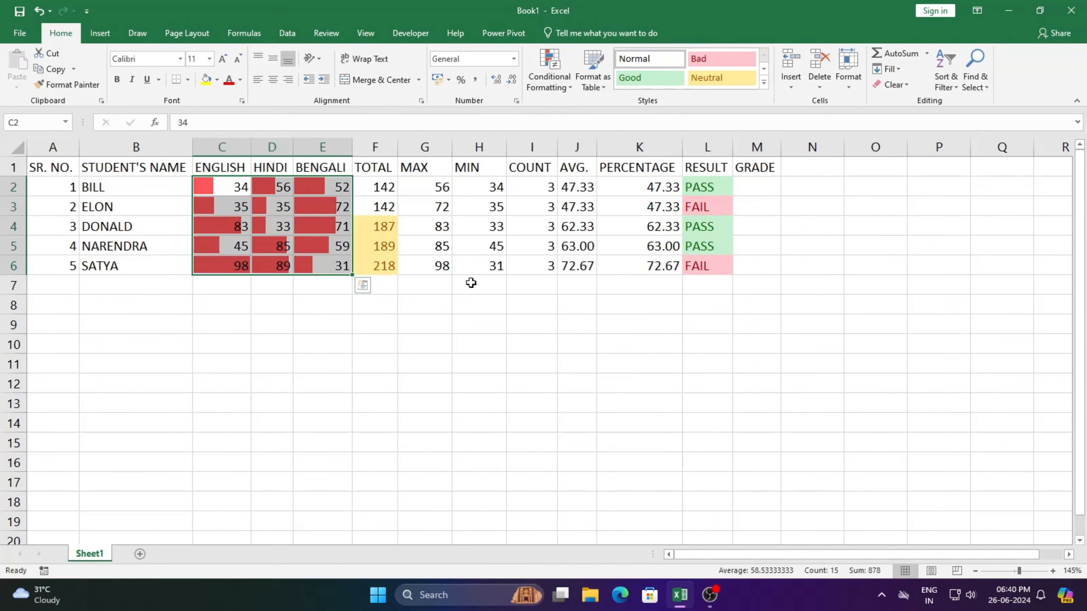
# Change the BENGALI mark in E2 to 100 to test the data bars.
pyautogui.click(331, 187)
pyautogui.write('100')
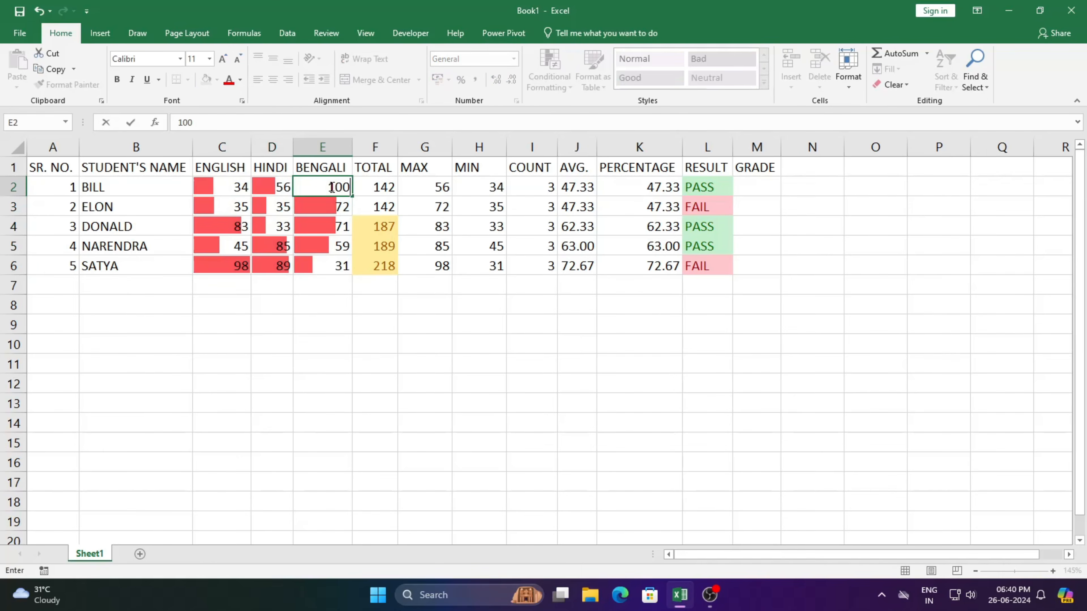
pyautogui.press('Return')
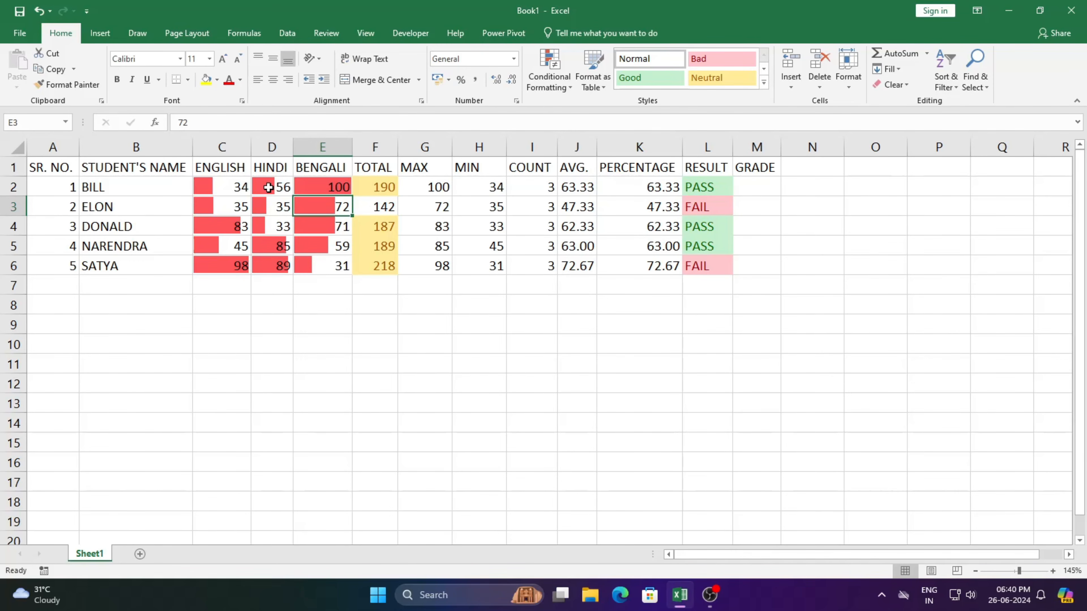
# Clear the conditional formatting rules from the entire sheet.
pyautogui.moveTo(214, 187); pyautogui.dragTo(317, 265)
pyautogui.click(549, 72)
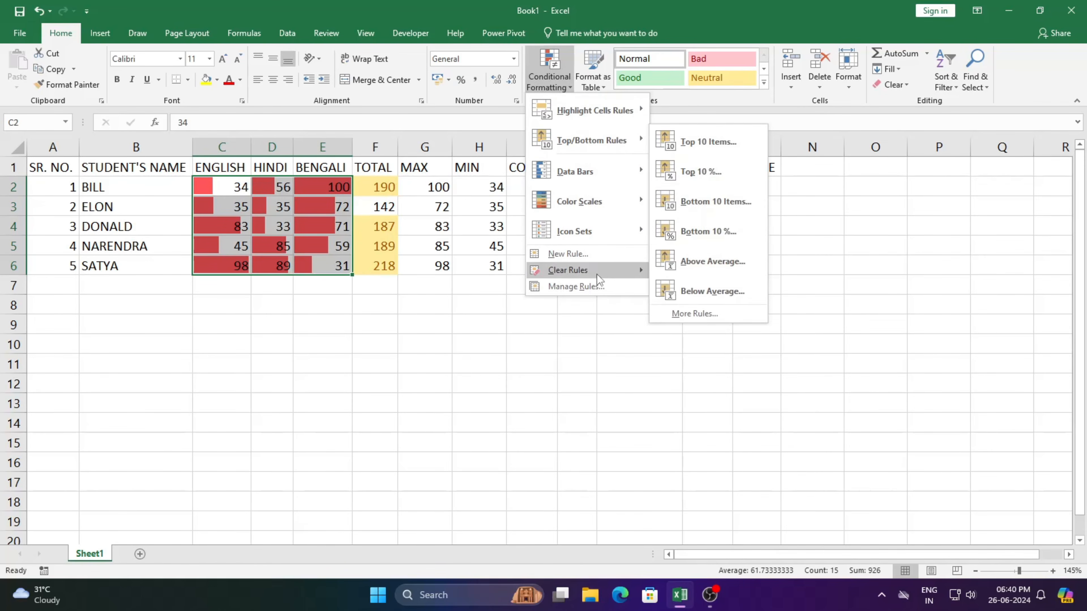
pyautogui.moveTo(639, 269)
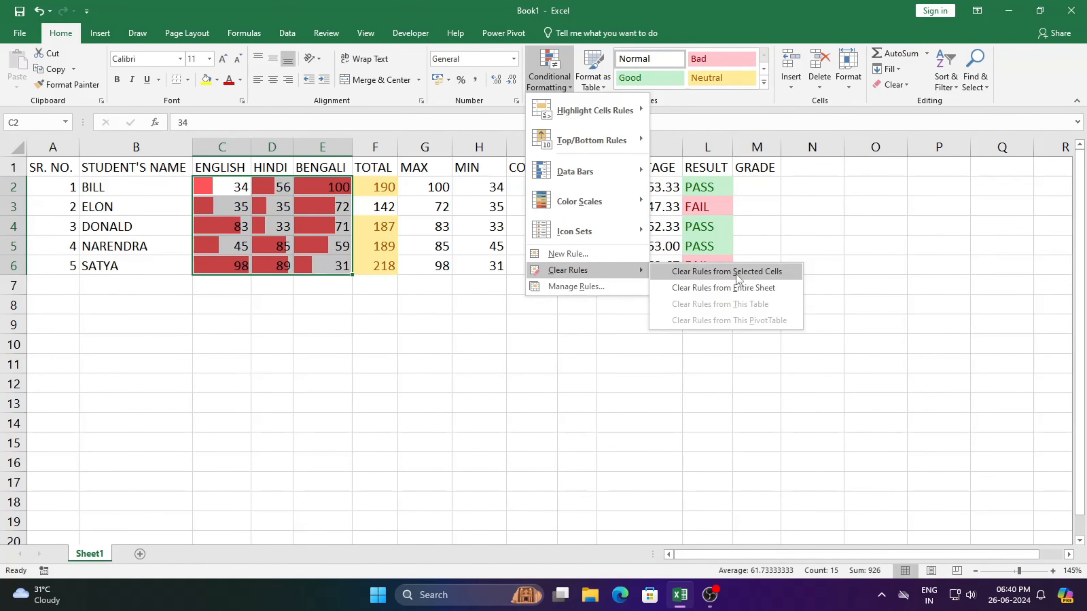
pyautogui.click(736, 288)
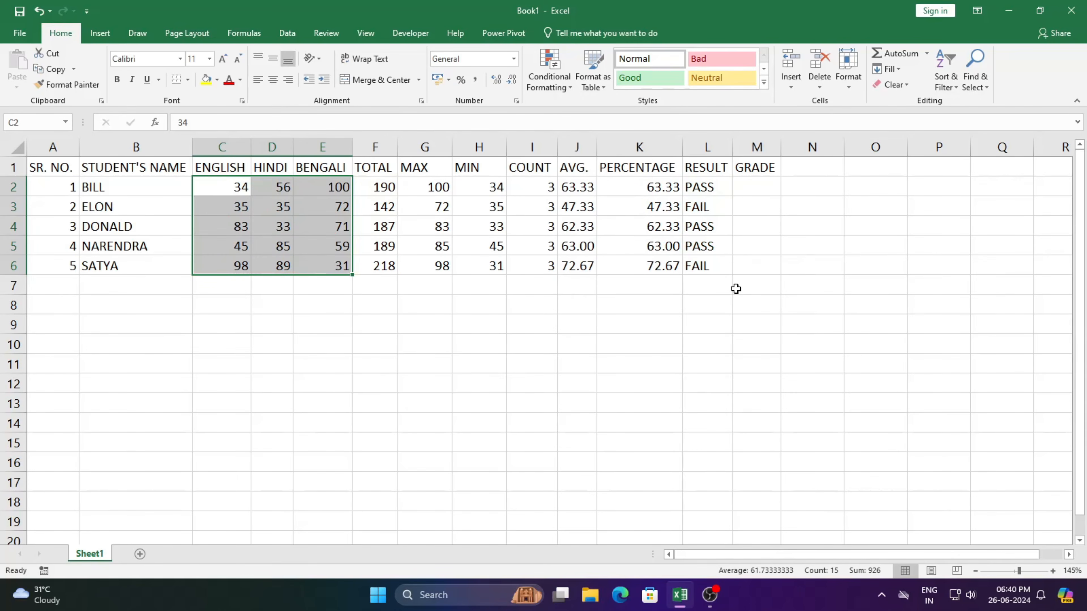
# Preview a color scale on the marks in C2:E6 and apply the 5 Boxes icon set to them.
pyautogui.click(560, 84)
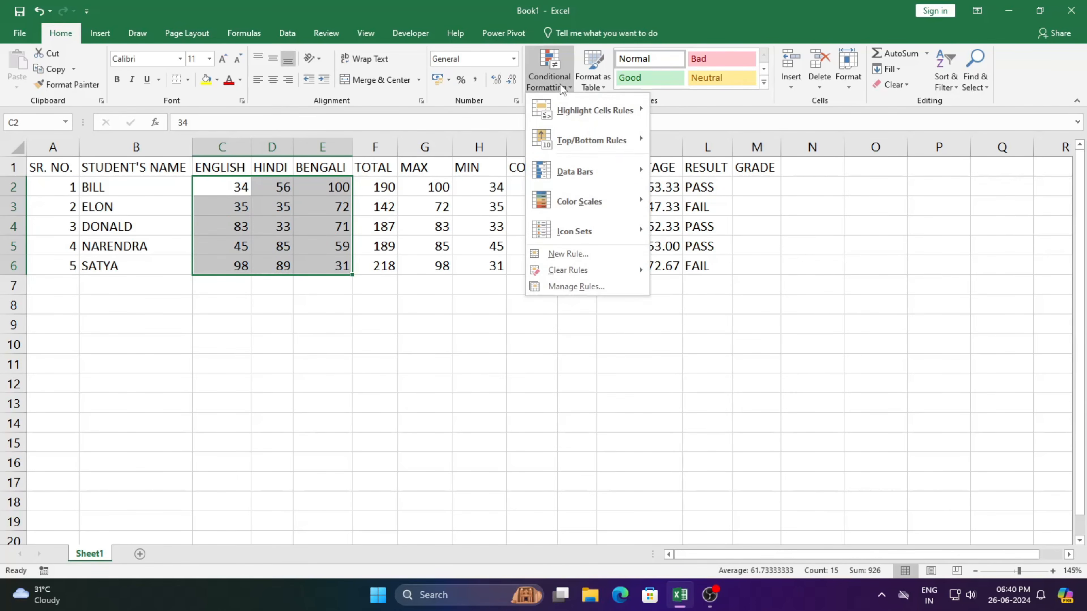
pyautogui.moveTo(583, 203)
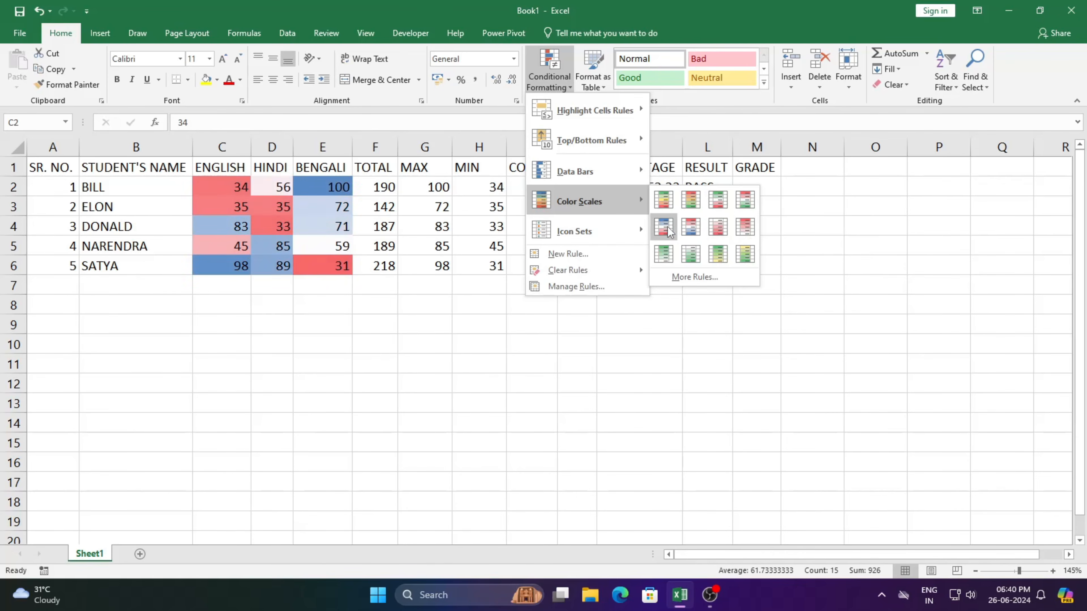
pyautogui.moveTo(611, 236)
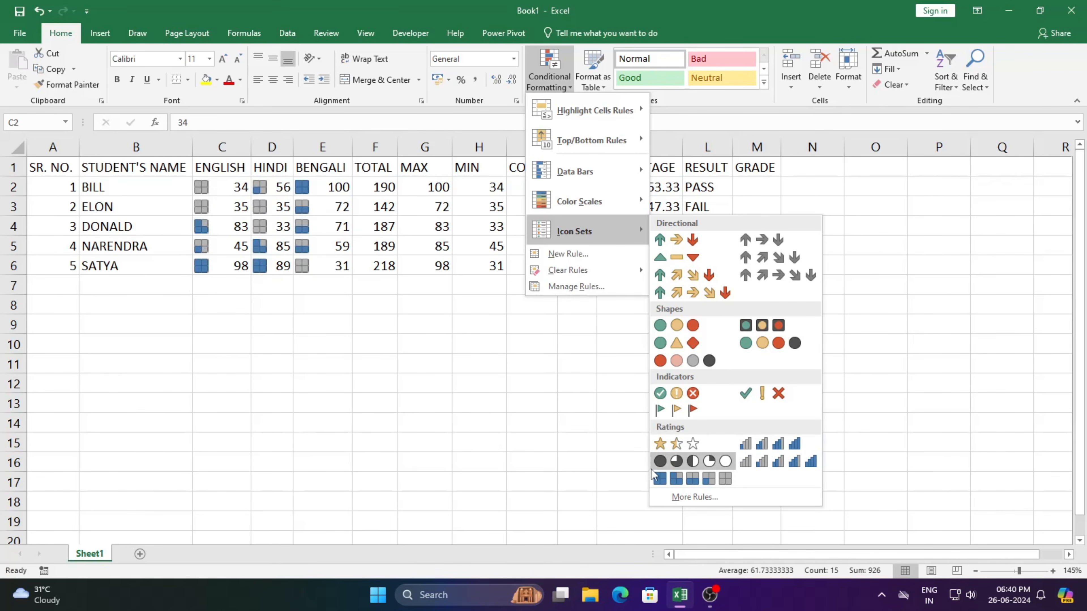
pyautogui.click(710, 478)
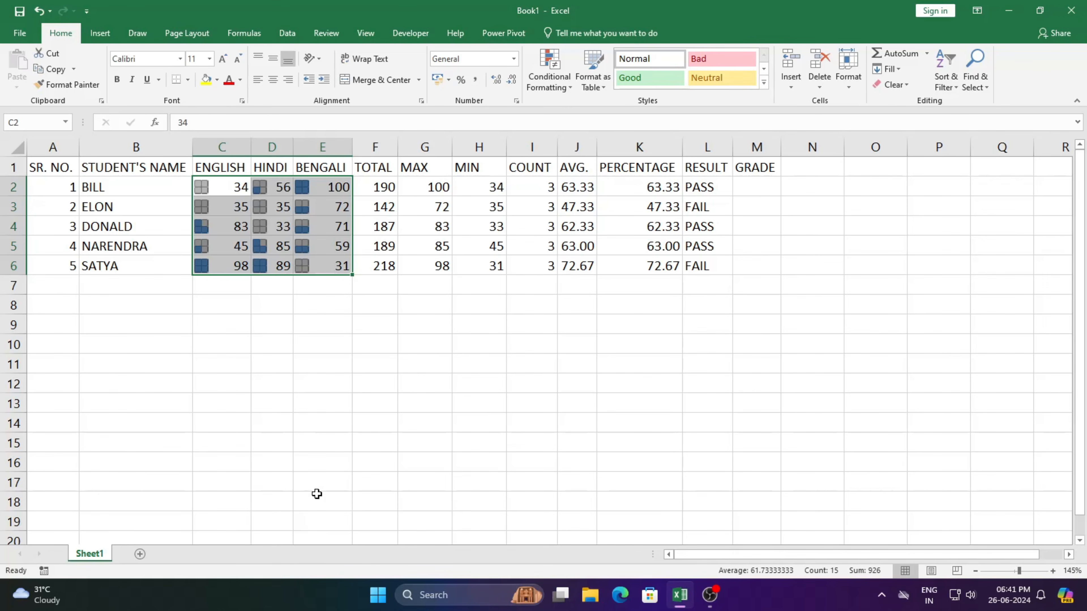
# Hide the numbers in C2:E6 behind their icons with the custom number format ;;;.
pyautogui.click(517, 102)
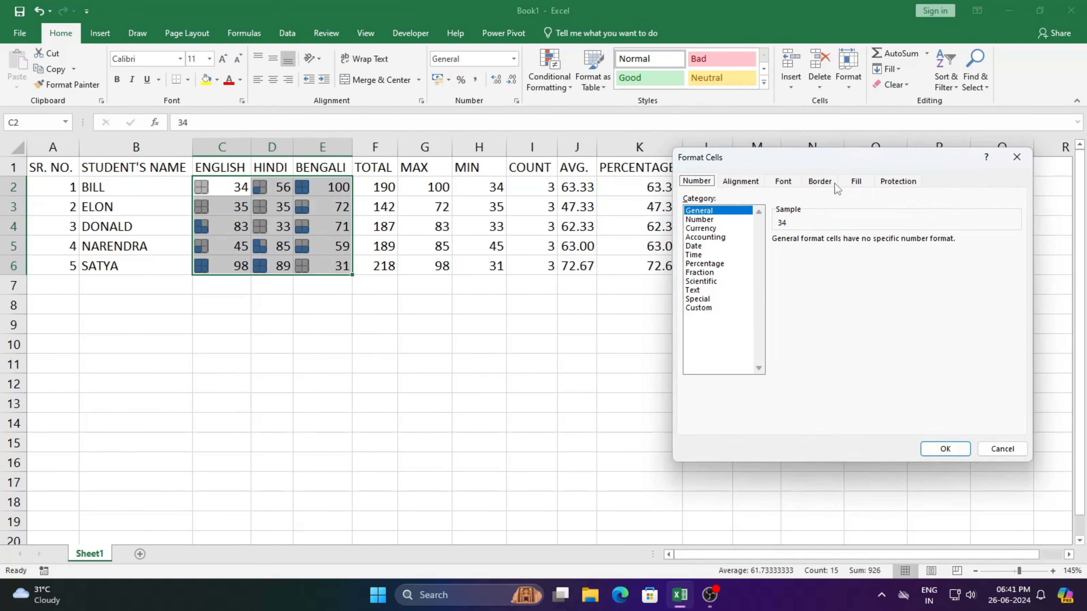
pyautogui.click(1014, 158)
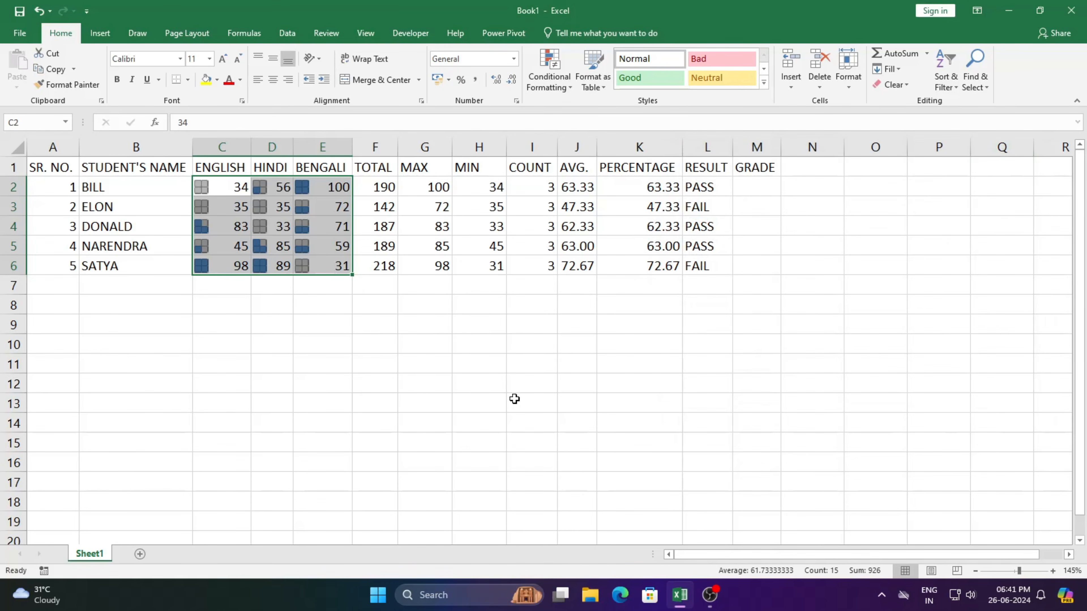
pyautogui.hotkey('ctrl', '1')
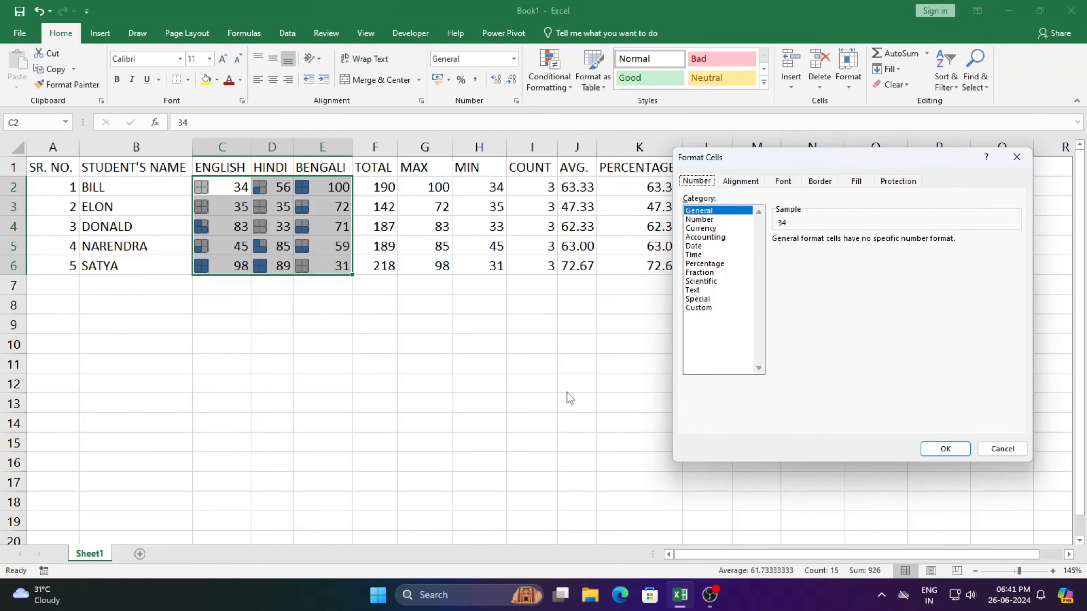
pyautogui.click(712, 308)
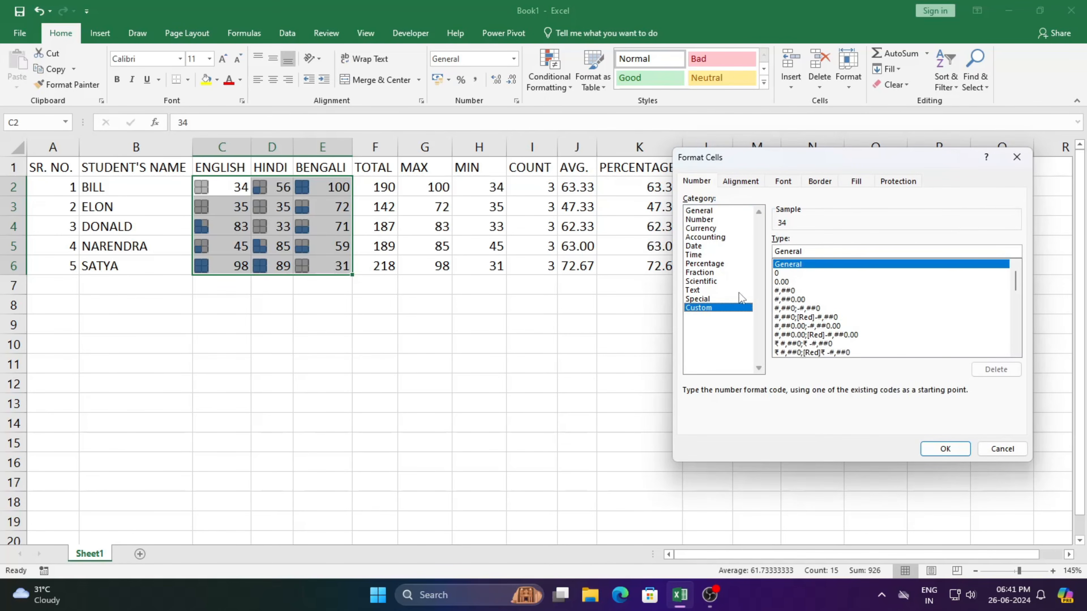
pyautogui.moveTo(810, 251); pyautogui.dragTo(761, 251)
pyautogui.press('BackSpace')
pyautogui.write(';;;')
pyautogui.click(944, 448)
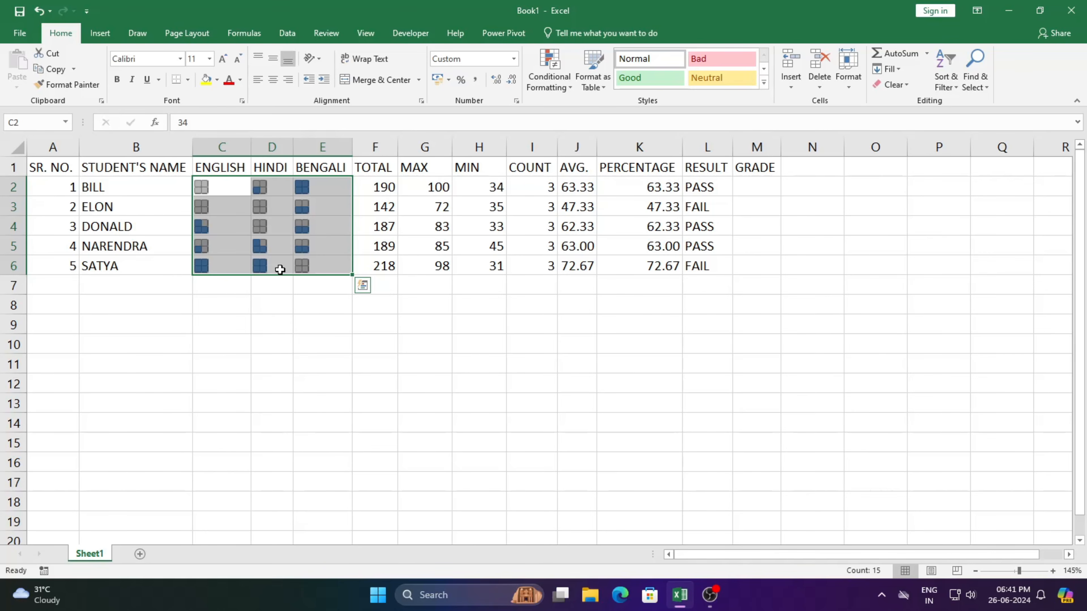
# Test the icon-only cells by changing the HINDI mark in D3 to 50 and the ENGLISH mark in C2 to 75.
pyautogui.doubleClick(269, 209)
pyautogui.press('BackSpace')
pyautogui.press('BackSpace')
pyautogui.write('50')
pyautogui.press('Return')
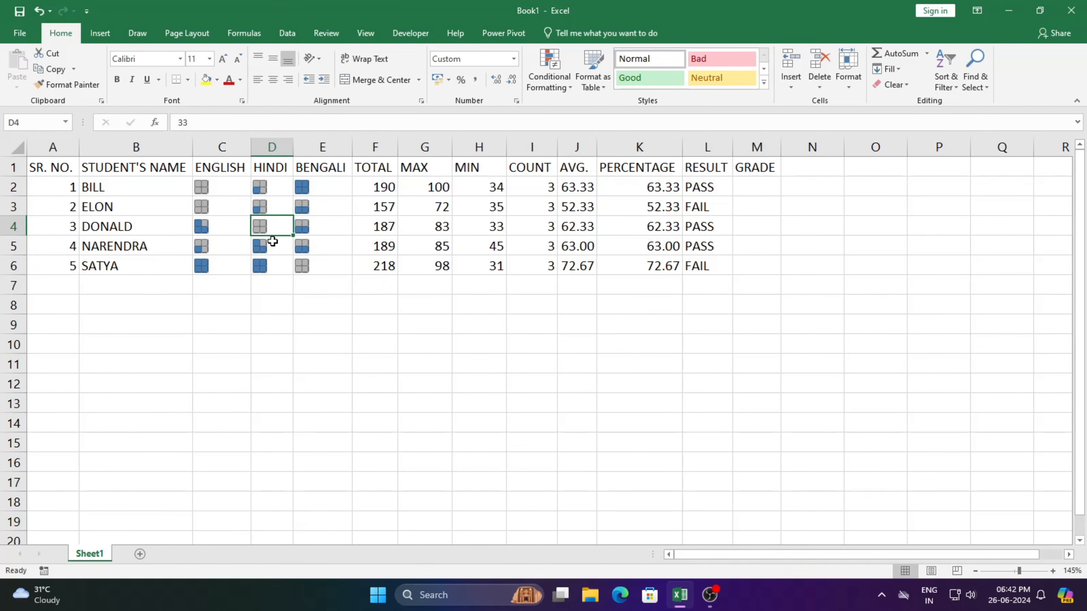
pyautogui.click(211, 183)
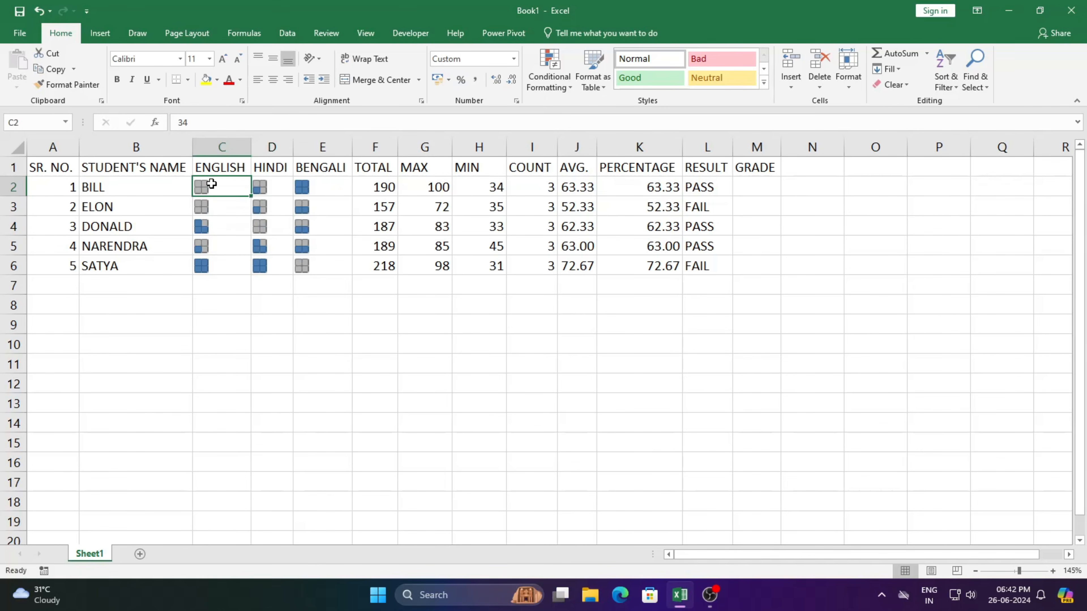
pyautogui.write('75')
pyautogui.press('Return')
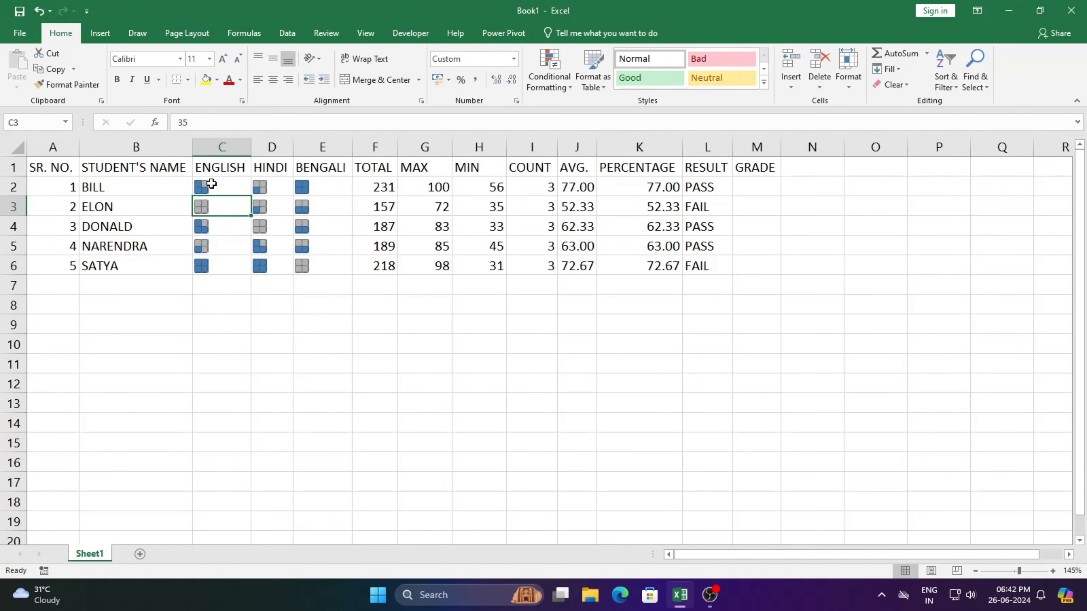
# Undo the test marks in C2 and D3 and the custom number format on C2:E6.
pyautogui.hotkey('ctrl', 'z')
pyautogui.hotkey('ctrl', 'z')
pyautogui.hotkey('ctrl', 'z')
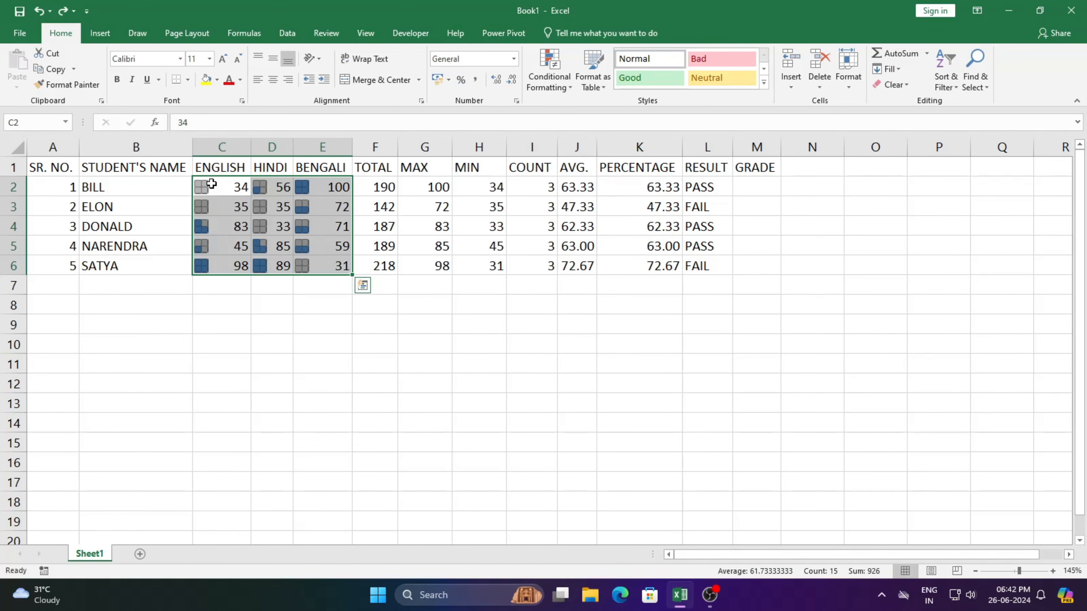